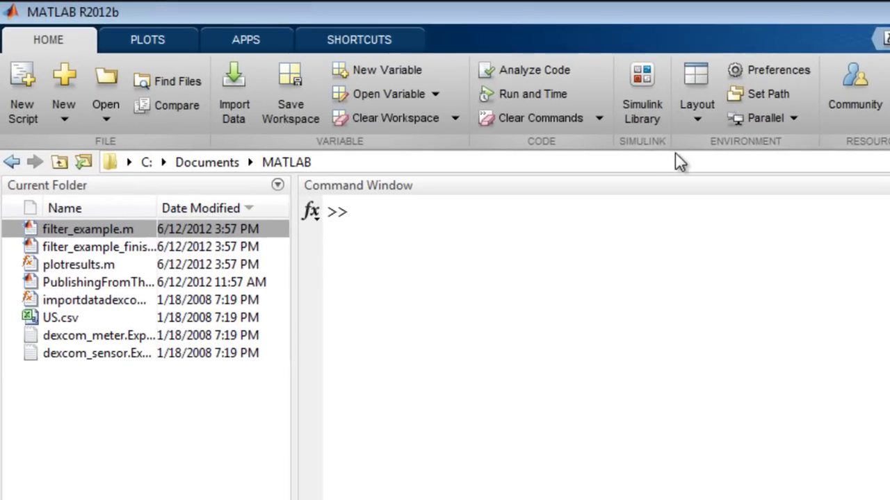
# Step: Open filter_example.m in a docked editor and put a %% section marker on line 1
pyautogui.doubleClick(113, 232)
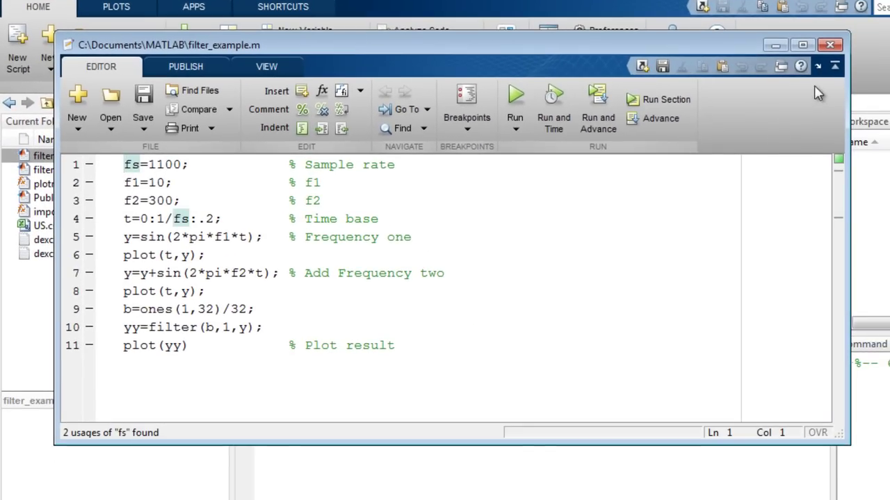
pyautogui.click(817, 67)
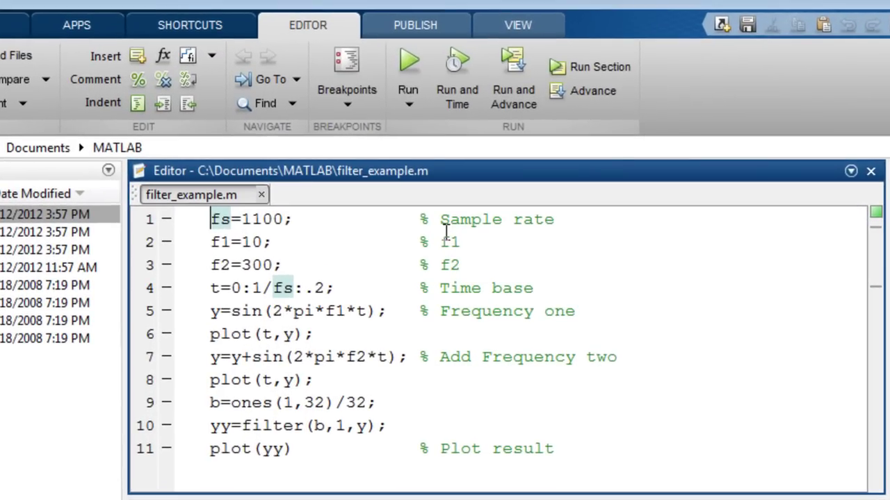
pyautogui.write('%%')
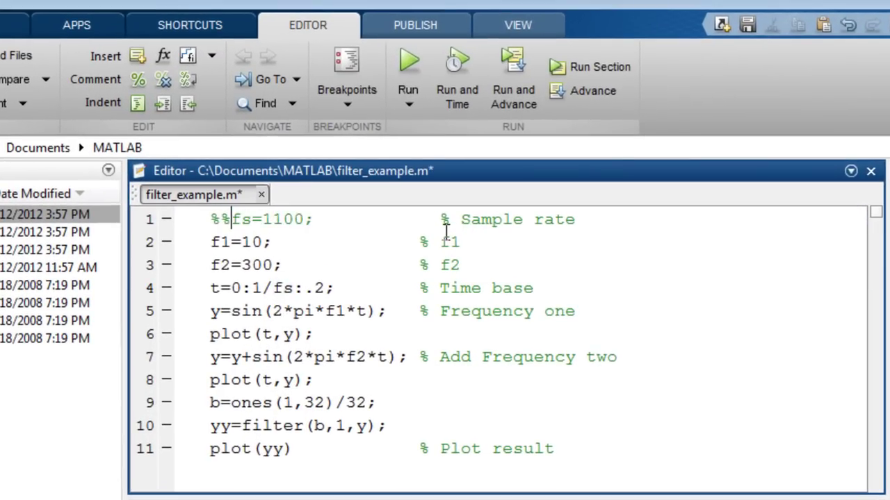
pyautogui.press('Return')
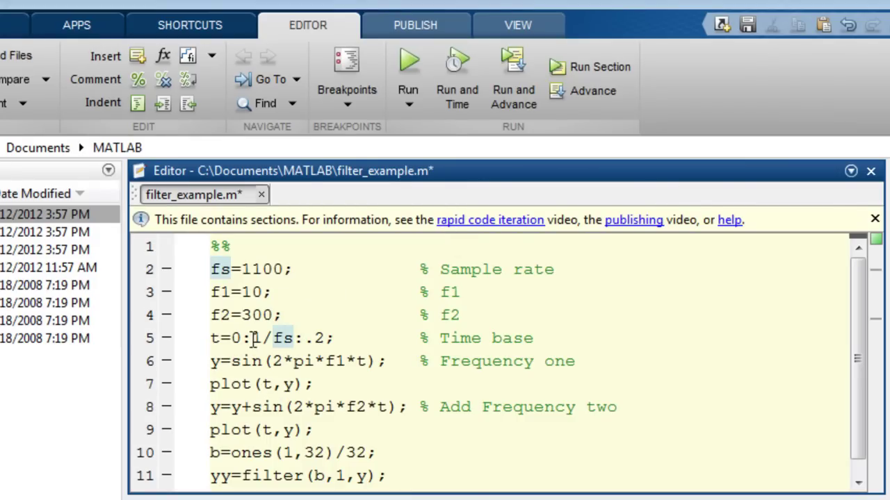
# Step: Insert section breaks before the time base, second frequency and filter coefficients lines
pyautogui.click(213, 338)
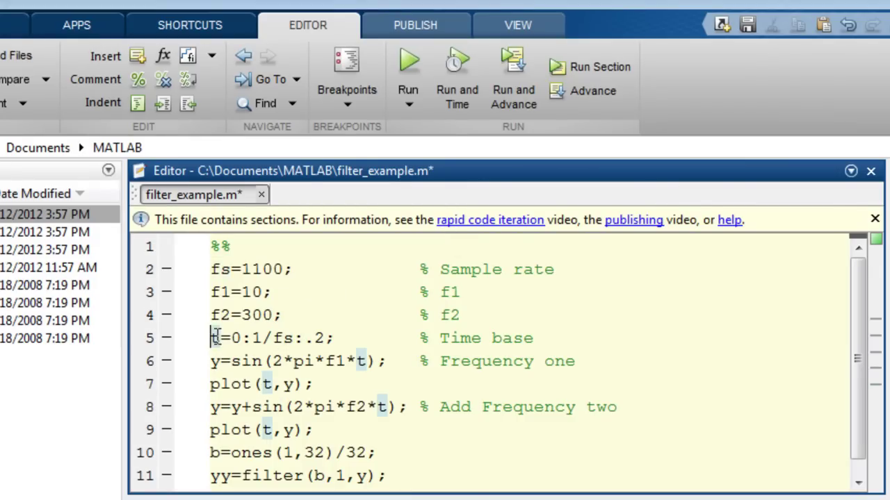
pyautogui.click(136, 55)
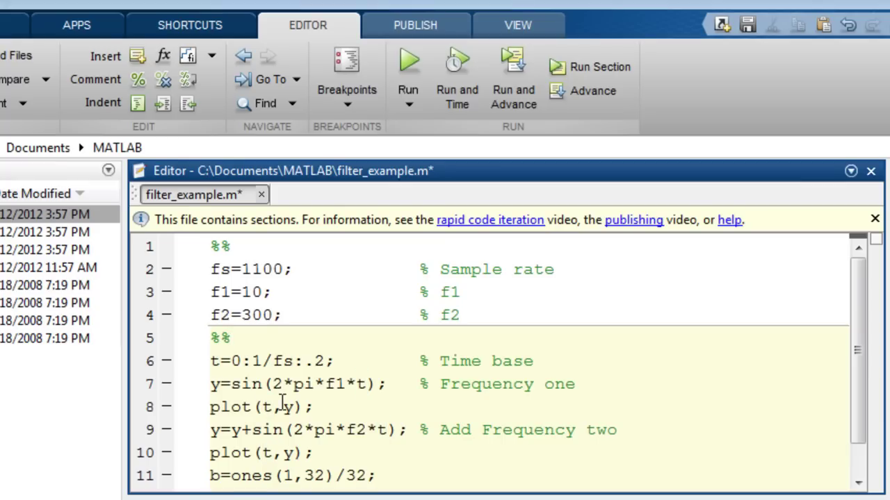
pyautogui.click(212, 429)
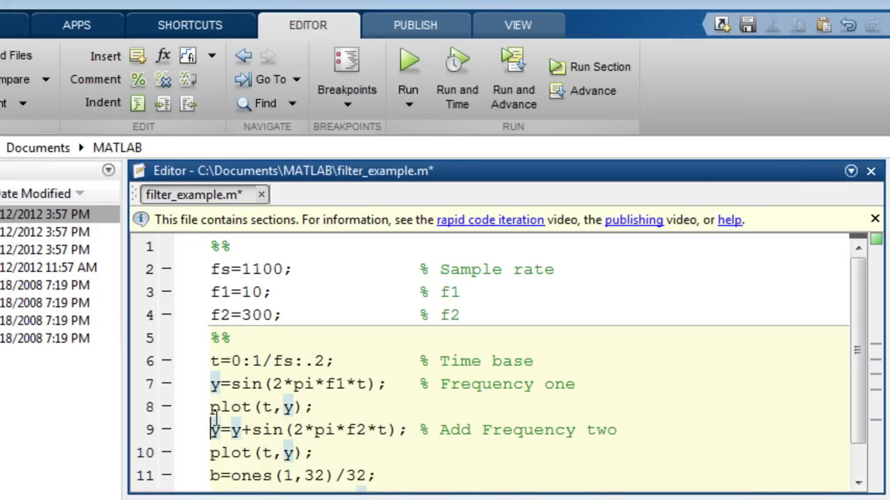
pyautogui.click(136, 55)
pyautogui.scroll(-1, 318, 372)
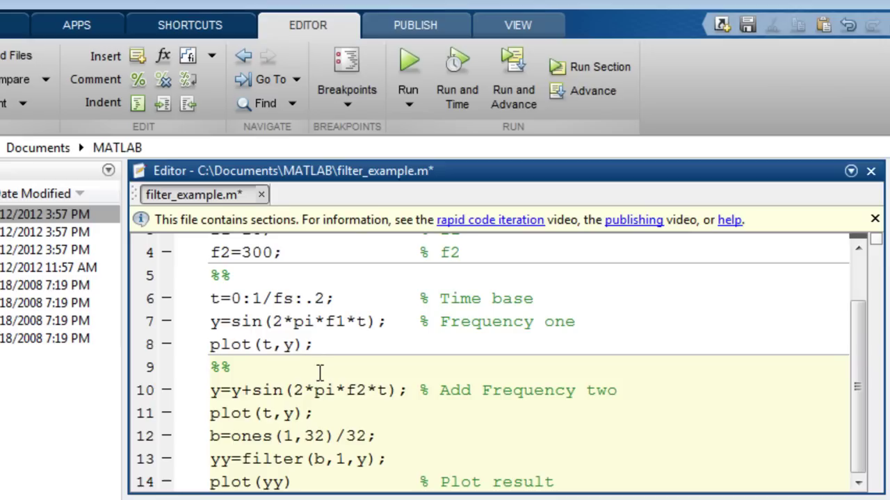
pyautogui.click(212, 435)
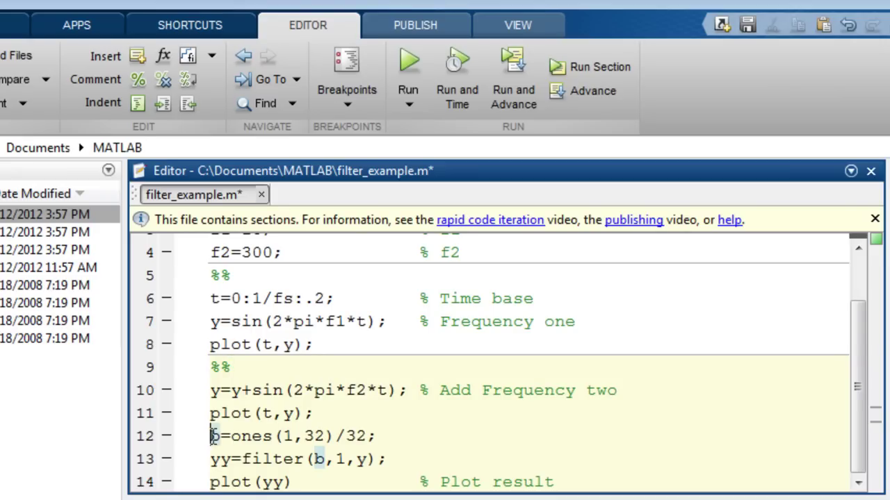
pyautogui.click(138, 56)
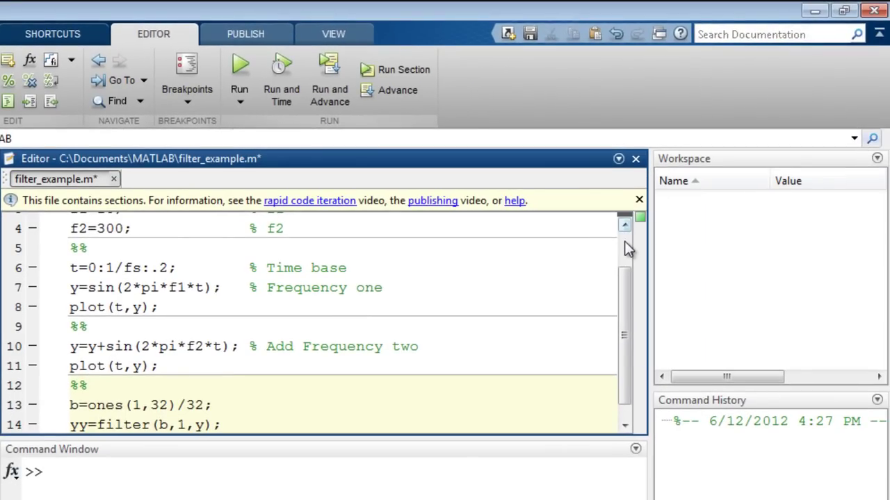
pyautogui.click(624, 241)
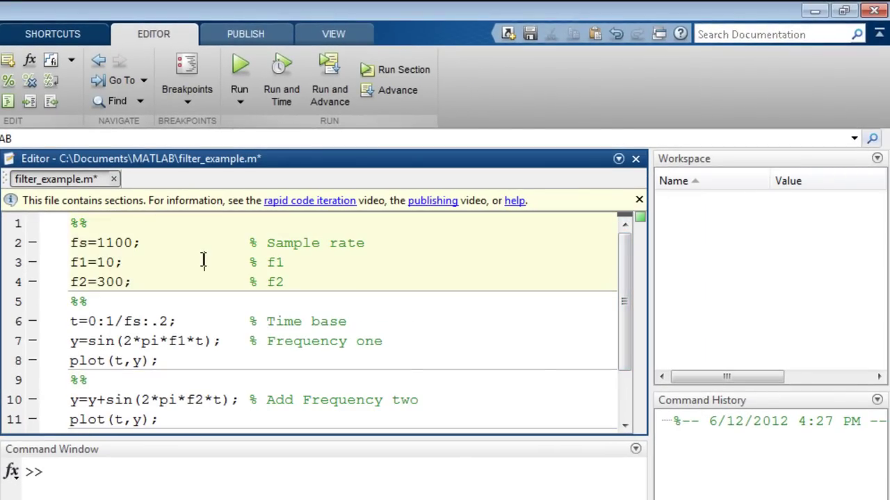
# Step: Run the first section, then the second to plot one sine wave, and close the plot
pyautogui.click(407, 76)
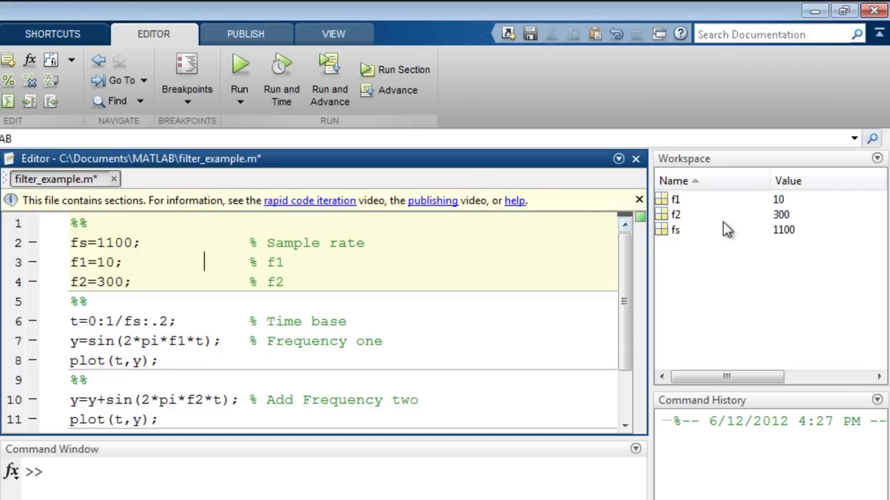
pyautogui.click(424, 327)
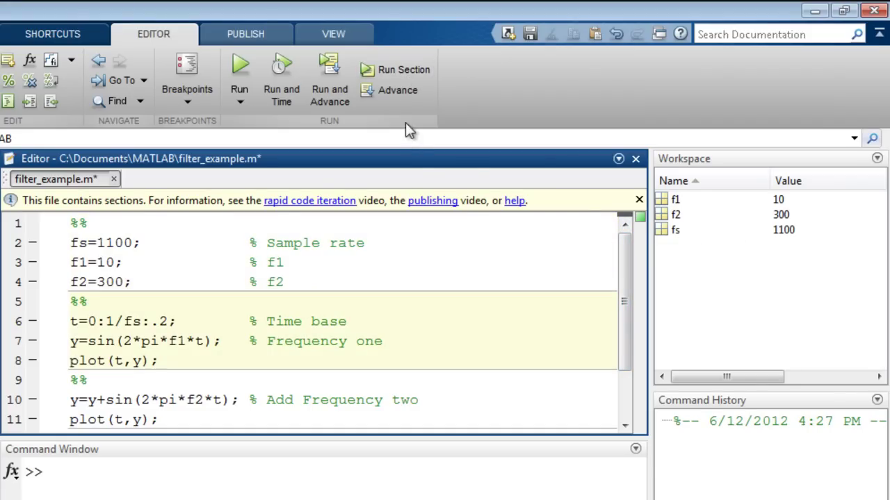
pyautogui.click(399, 71)
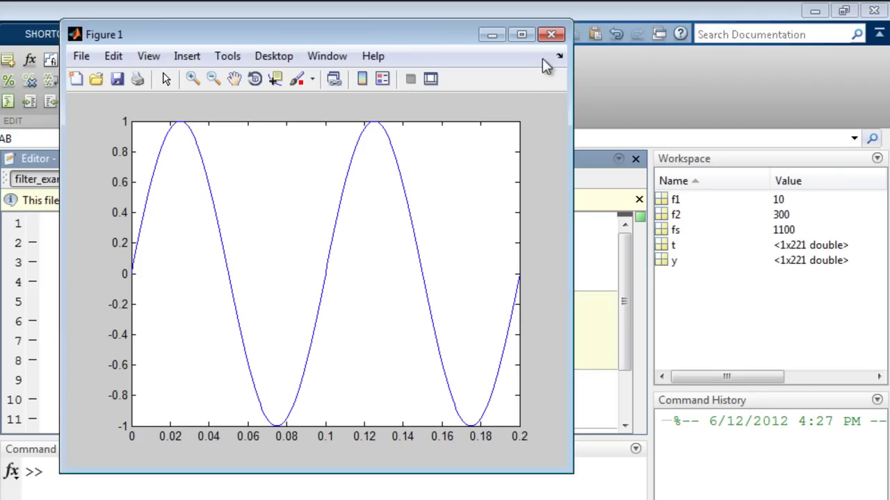
pyautogui.click(551, 34)
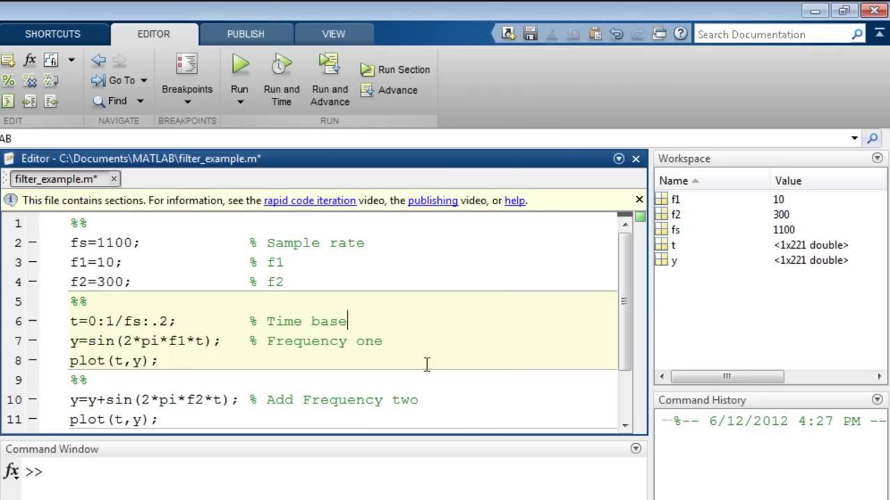
# Step: Advance to the filter section, run it to plot the filtered signal, and close the figure
pyautogui.scroll(-2, 619, 382)
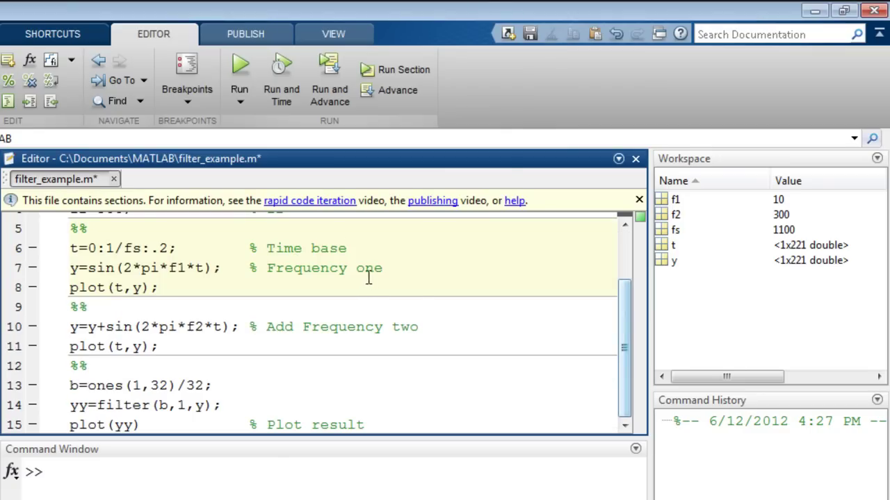
pyautogui.click(345, 270)
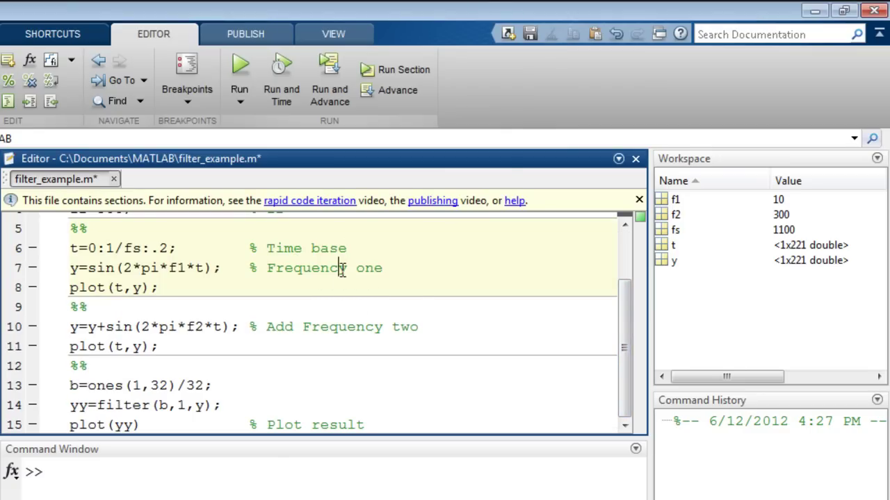
pyautogui.click(402, 92)
pyautogui.click(402, 91)
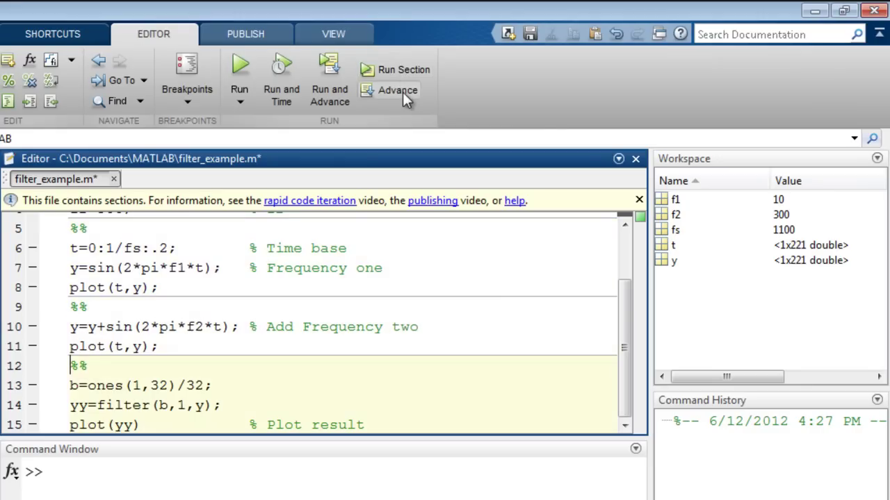
pyautogui.hotkey('ctrl', 'Return')
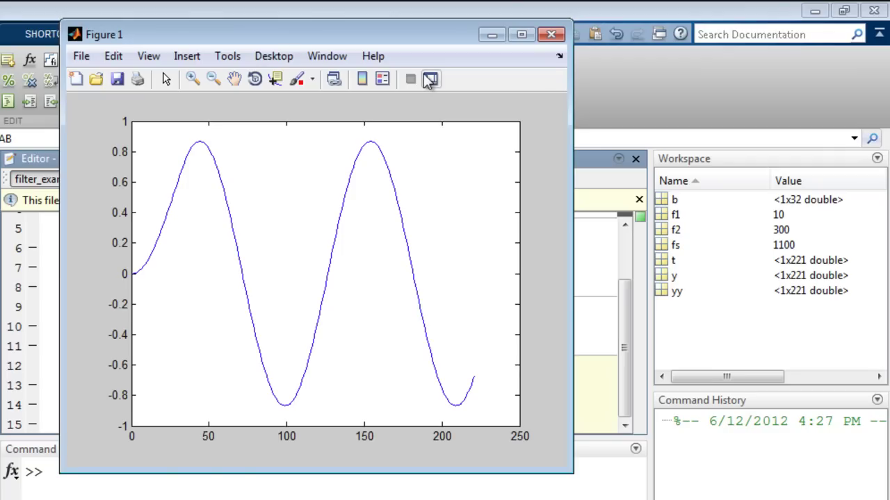
pyautogui.click(555, 37)
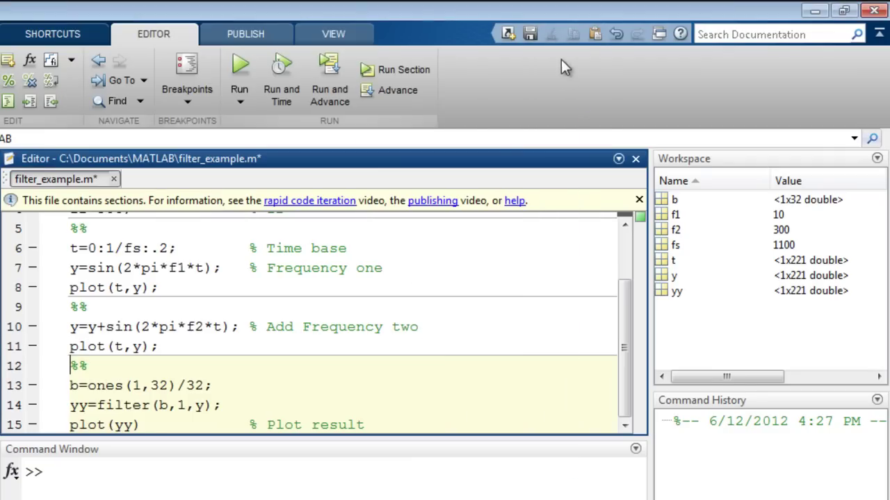
pyautogui.click(625, 225)
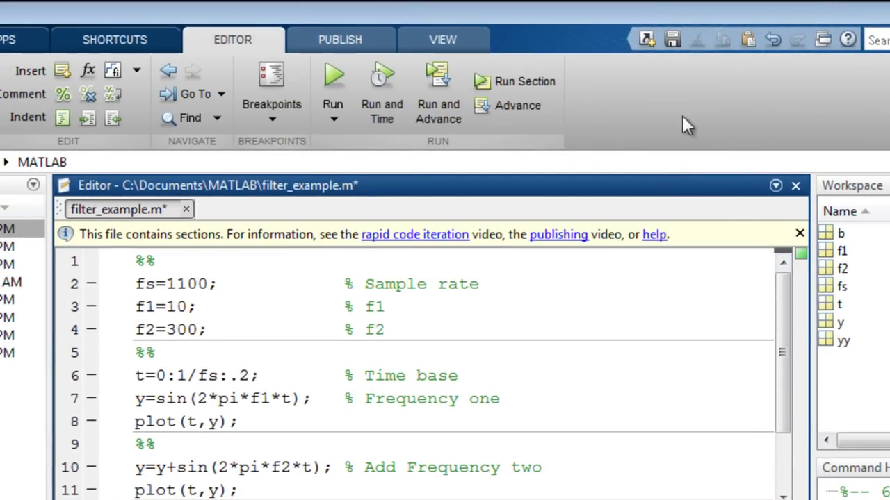
# Step: Publish filter_example.m to HTML, scroll through its code and plots, then close the page
pyautogui.click(366, 38)
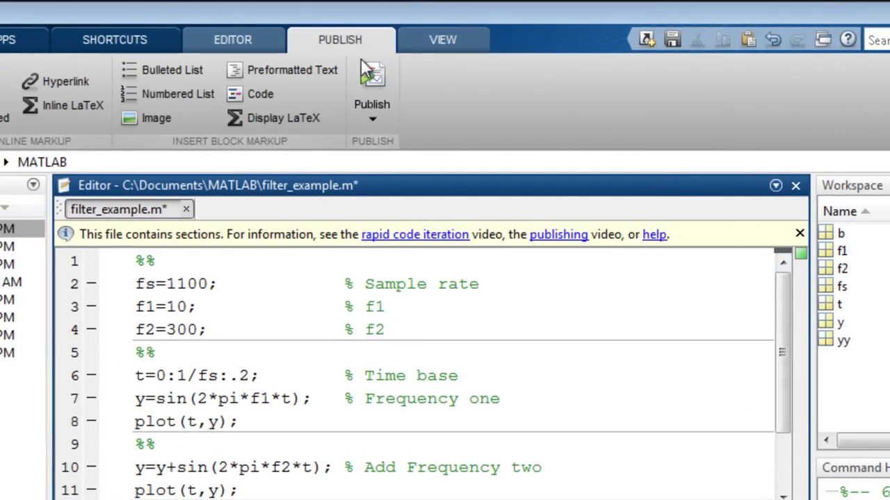
pyautogui.click(365, 78)
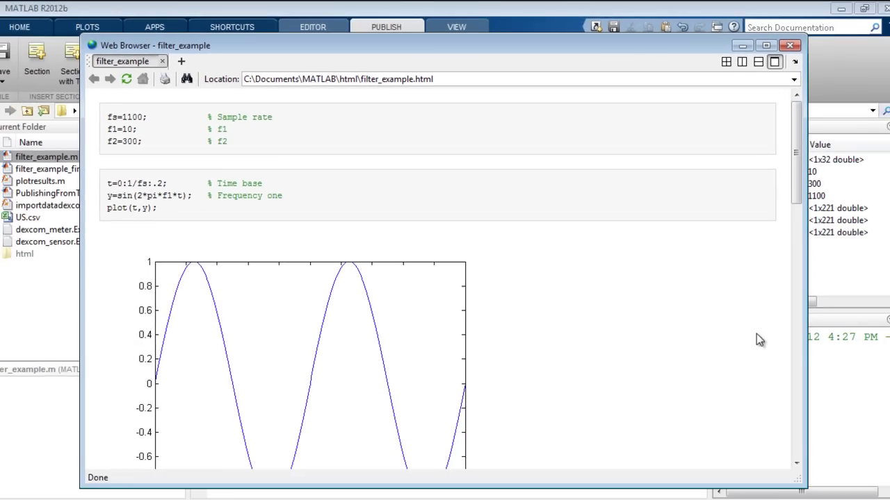
pyautogui.scroll(-5, 784, 348)
pyautogui.scroll(-2, 784, 349)
pyautogui.scroll(-3, 784, 349)
pyautogui.scroll(-4, 790, 407)
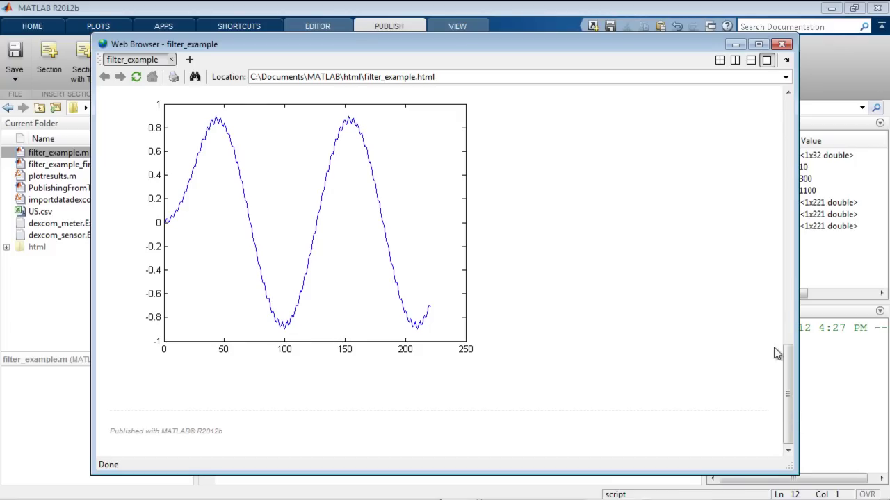
pyautogui.click(782, 45)
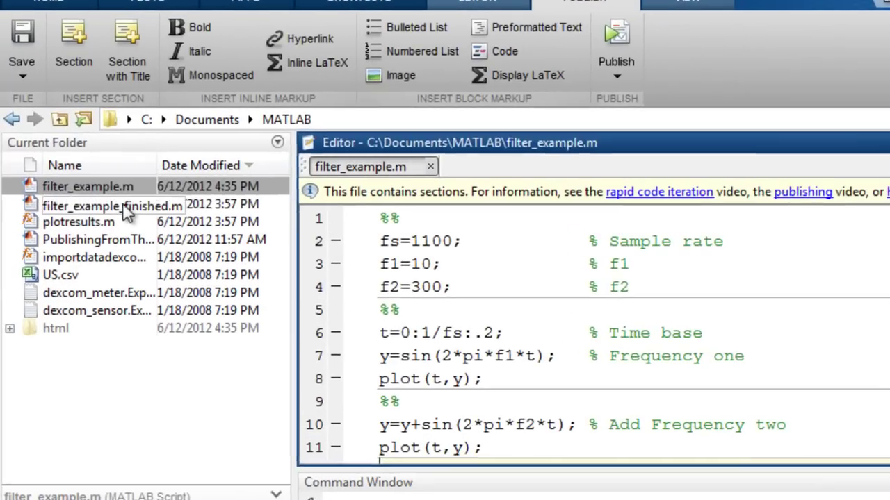
# Step: Open filter_example_finished.m maximized and select the Parameters title and the line 5 equation
pyautogui.doubleClick(81, 163)
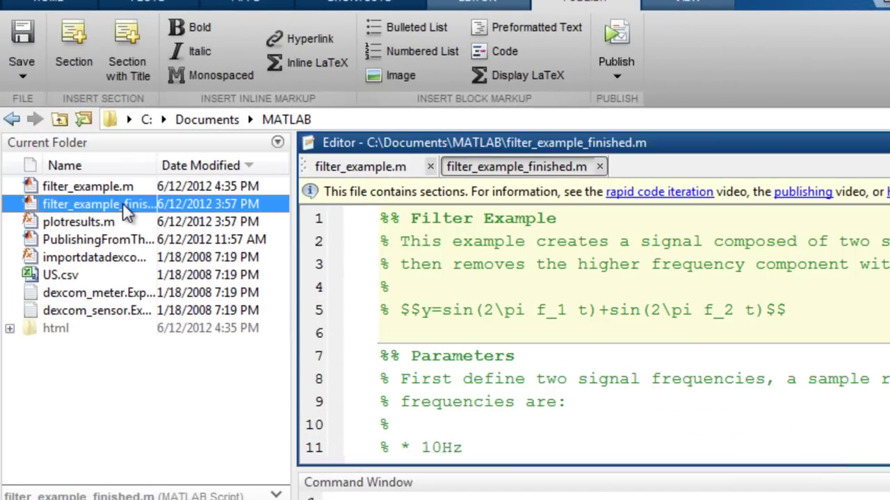
pyautogui.doubleClick(654, 149)
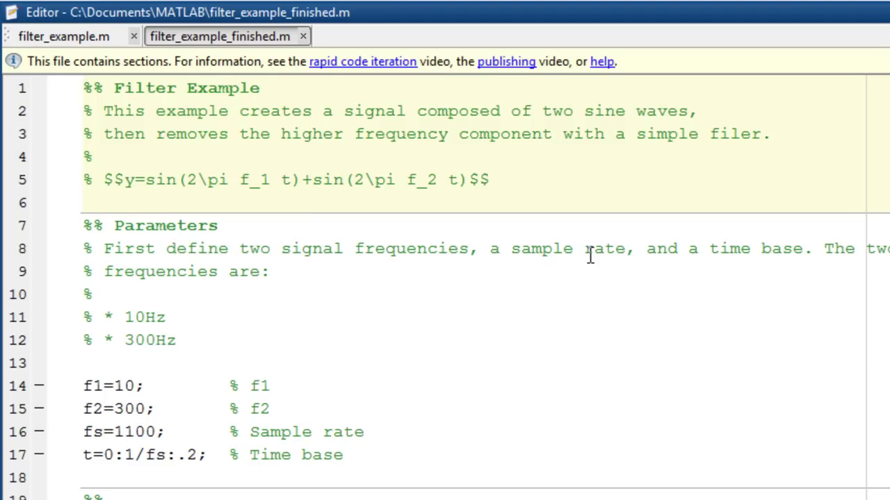
pyautogui.doubleClick(179, 227)
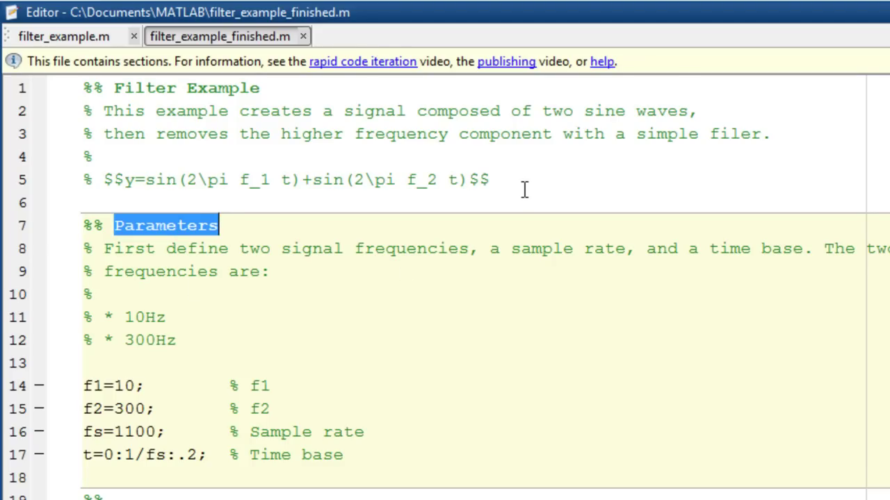
pyautogui.moveTo(506, 179); pyautogui.dragTo(85, 181)
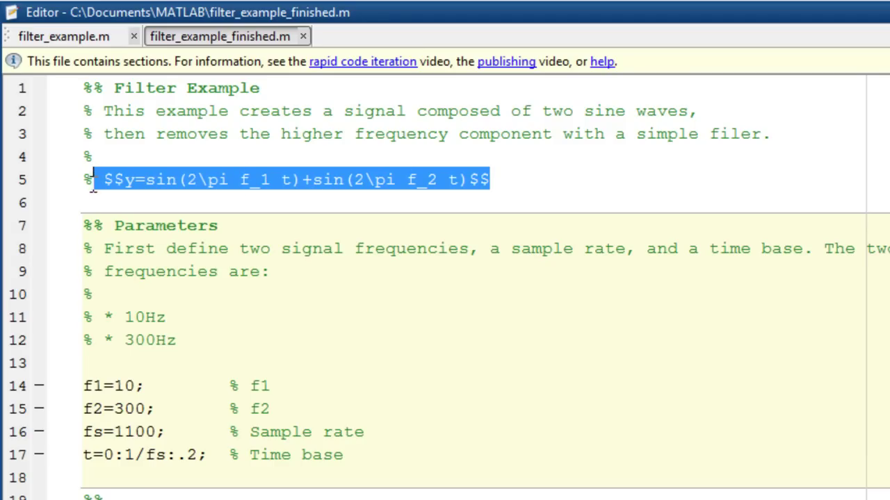
pyautogui.click(534, 180)
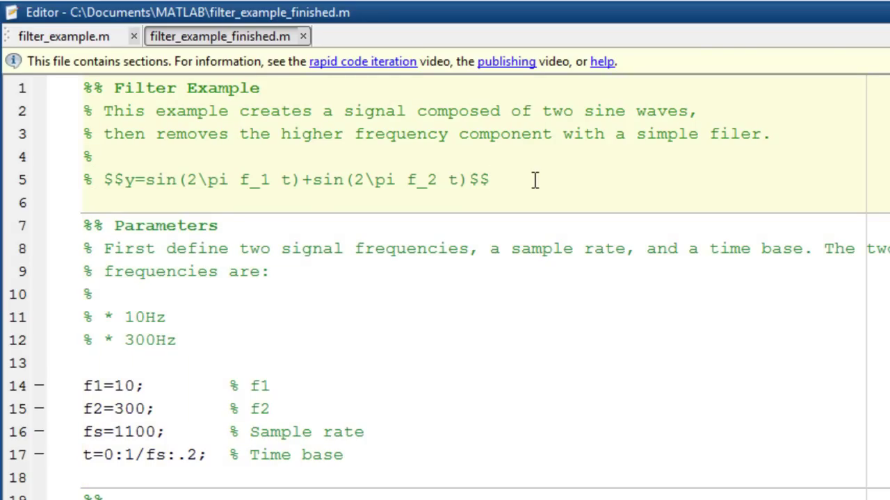
pyautogui.moveTo(201, 343); pyautogui.dragTo(83, 317)
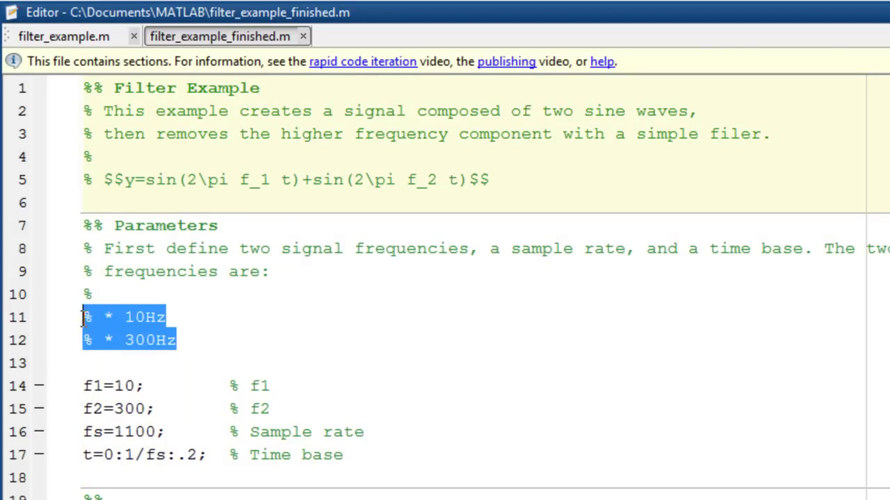
pyautogui.click(460, 324)
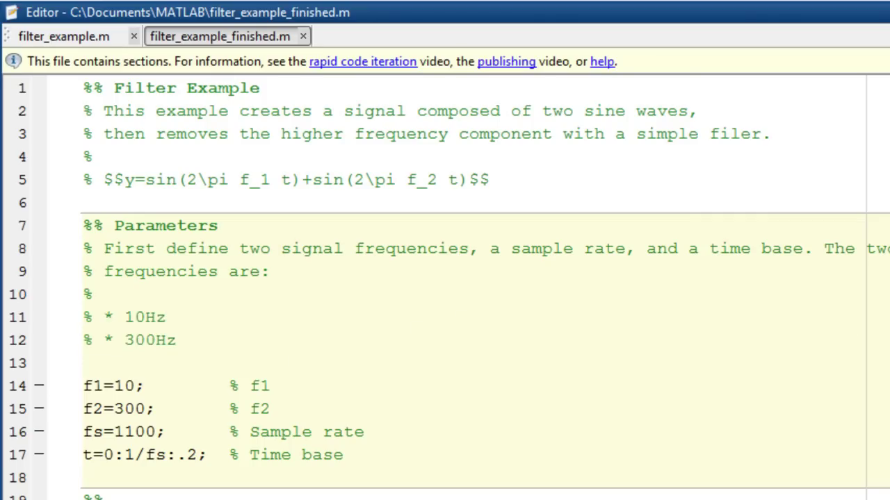
pyautogui.scroll(-1, 297, 361)
pyautogui.scroll(-1, 298, 362)
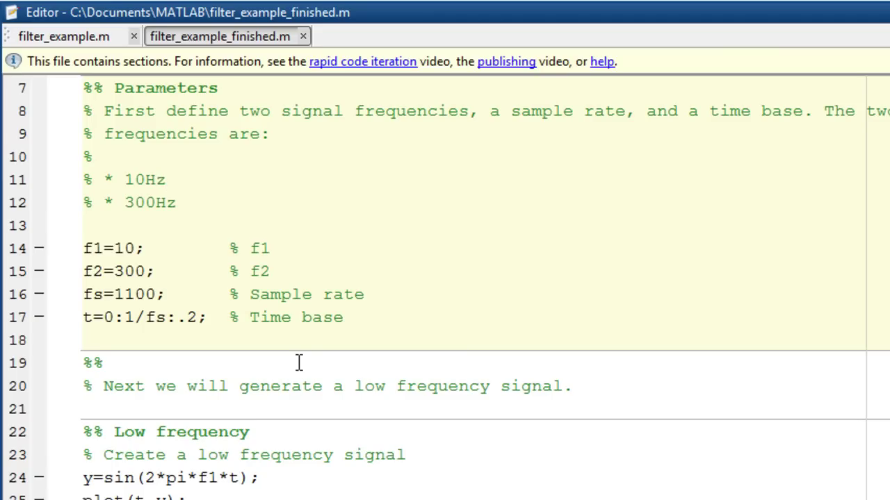
pyautogui.moveTo(572, 385); pyautogui.dragTo(102, 381)
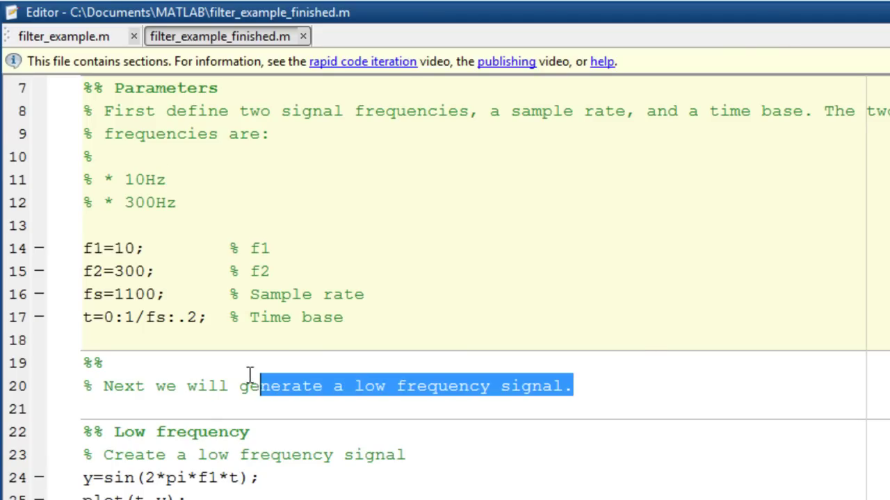
pyautogui.scroll(-1, 364, 291)
pyautogui.scroll(-2, 369, 282)
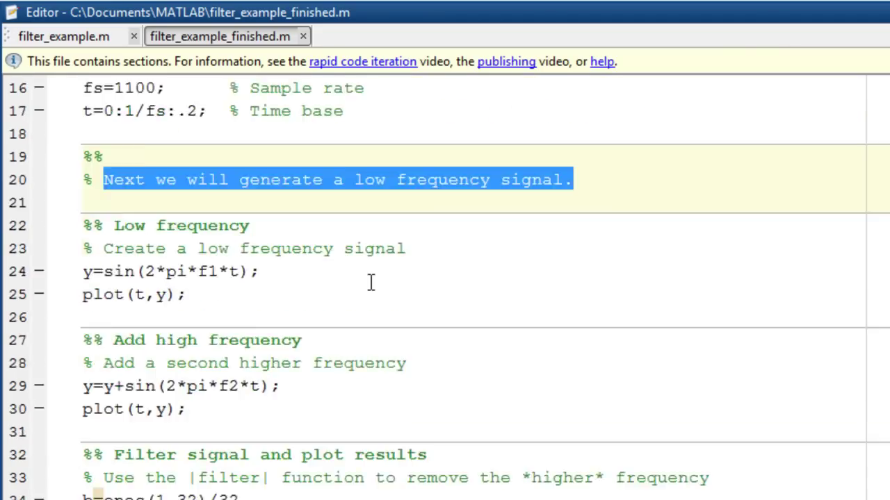
pyautogui.scroll(-2, 370, 282)
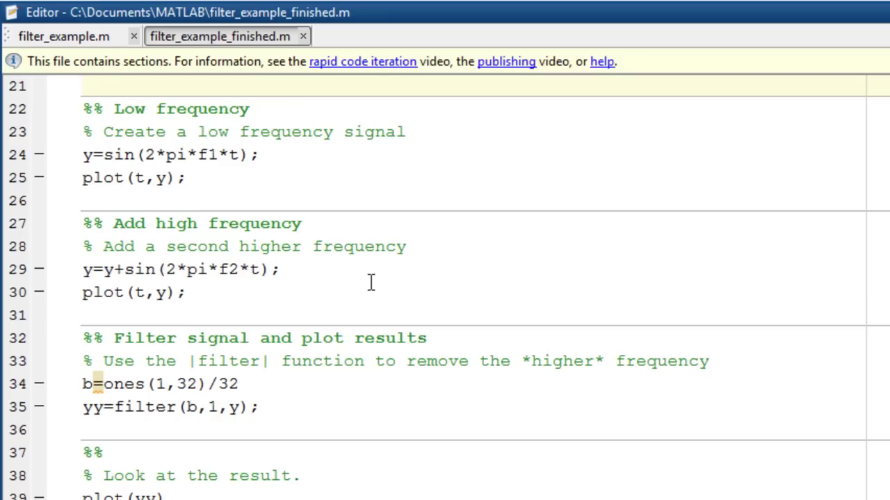
pyautogui.doubleClick(234, 362)
pyautogui.doubleClick(565, 359)
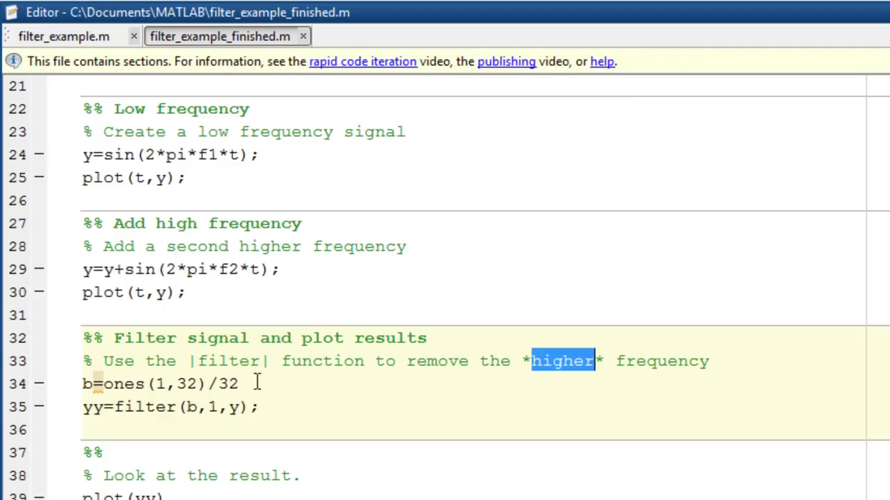
pyautogui.moveTo(257, 383); pyautogui.dragTo(82, 384)
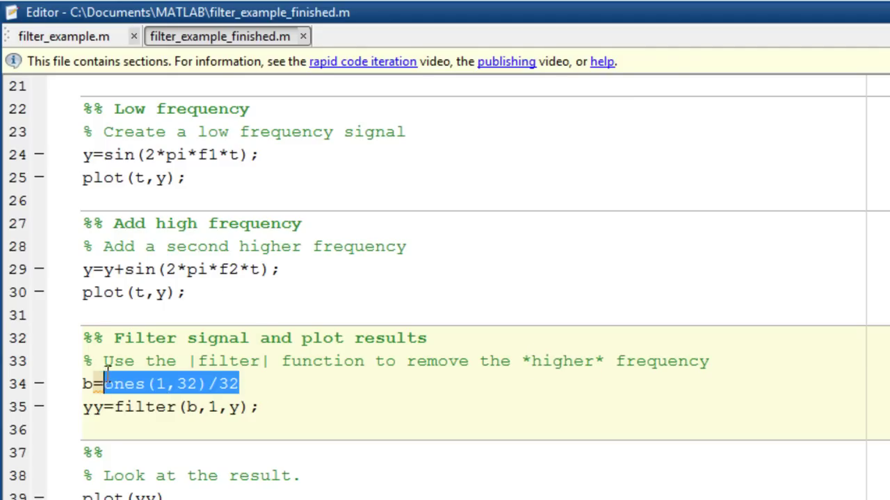
pyautogui.click(358, 384)
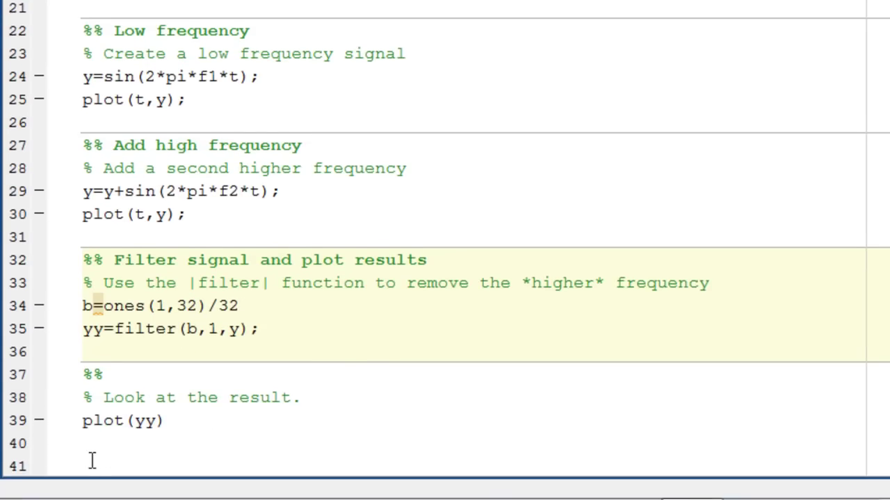
pyautogui.click(92, 460)
pyautogui.rightClick(92, 460)
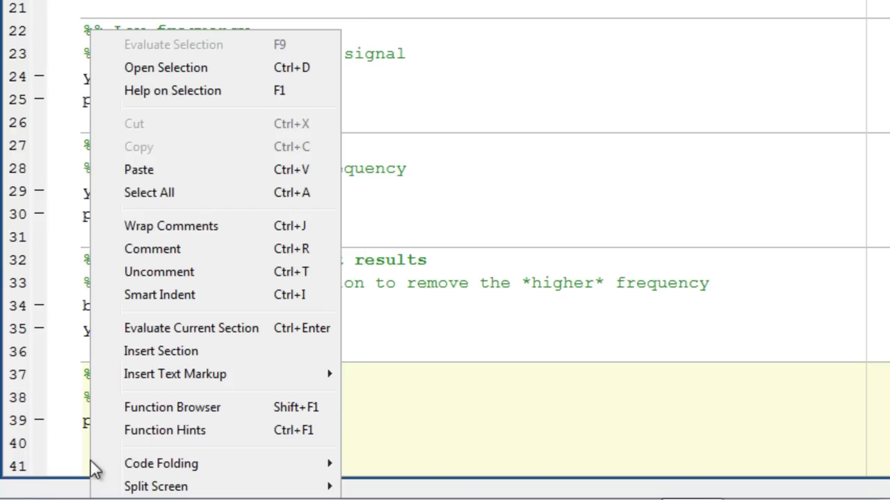
pyautogui.moveTo(175, 374)
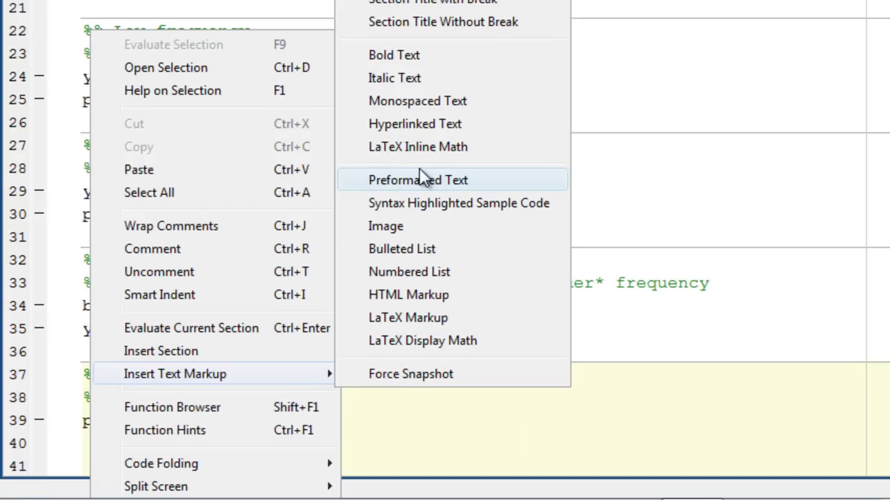
pyautogui.click(451, 447)
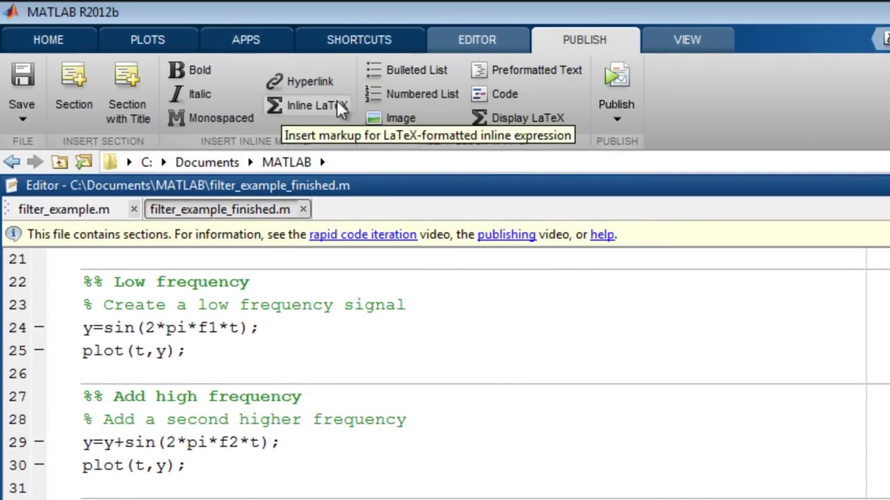
pyautogui.click(316, 80)
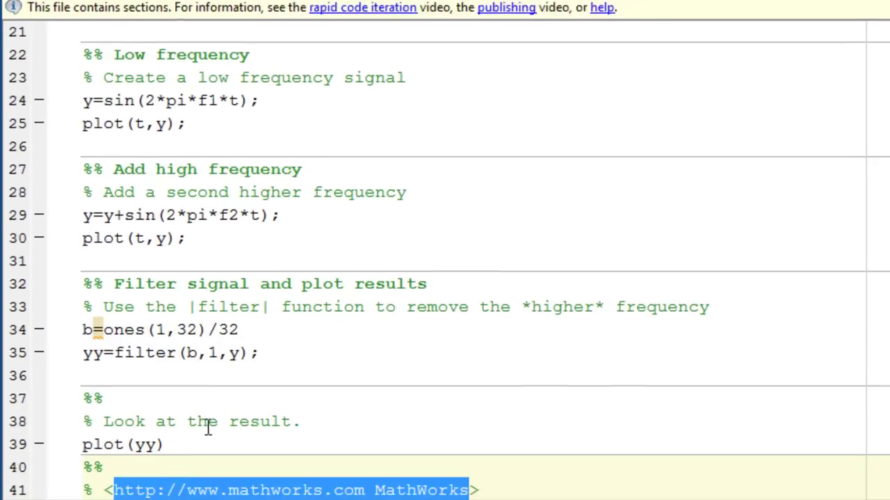
pyautogui.click(208, 418)
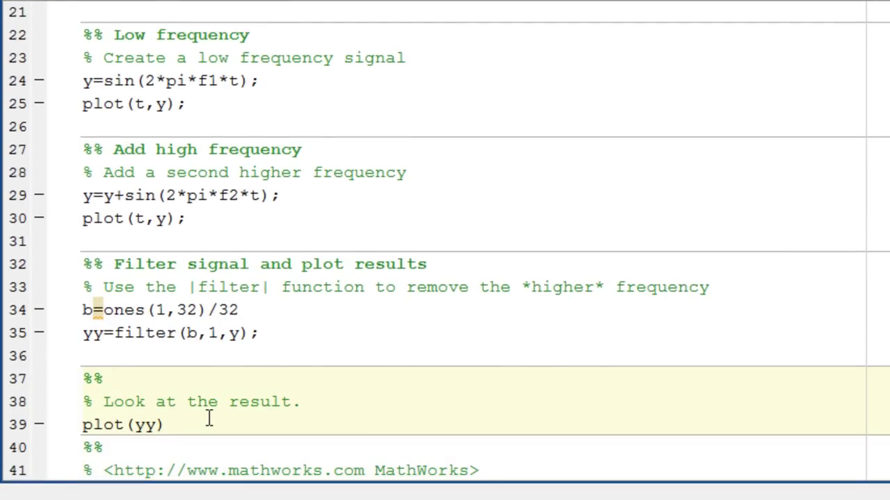
pyautogui.press('Return')
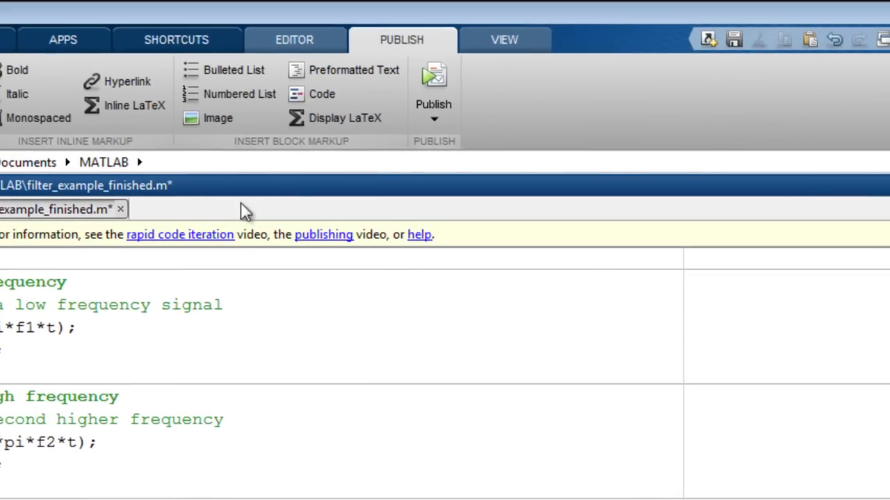
# Step: Publish filter_example_finished.m to HTML, scroll down to the MathWorks link, then close it
pyautogui.click(435, 80)
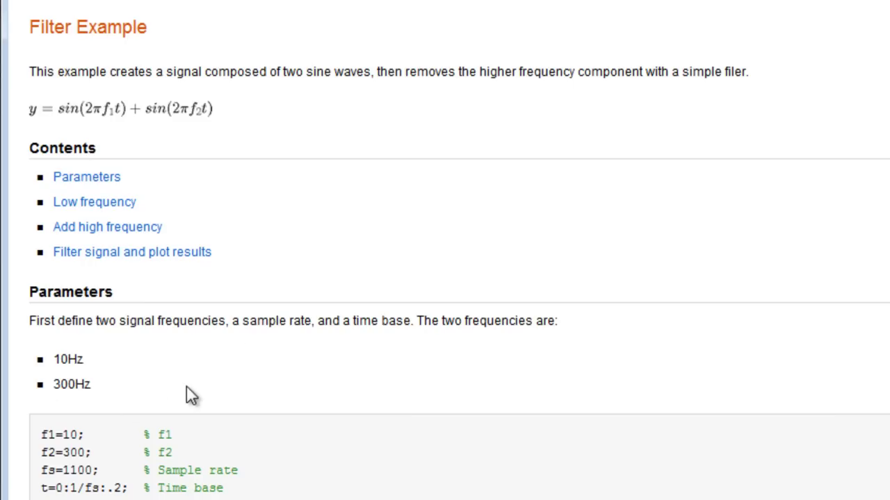
pyautogui.scroll(-5, 445, 250)
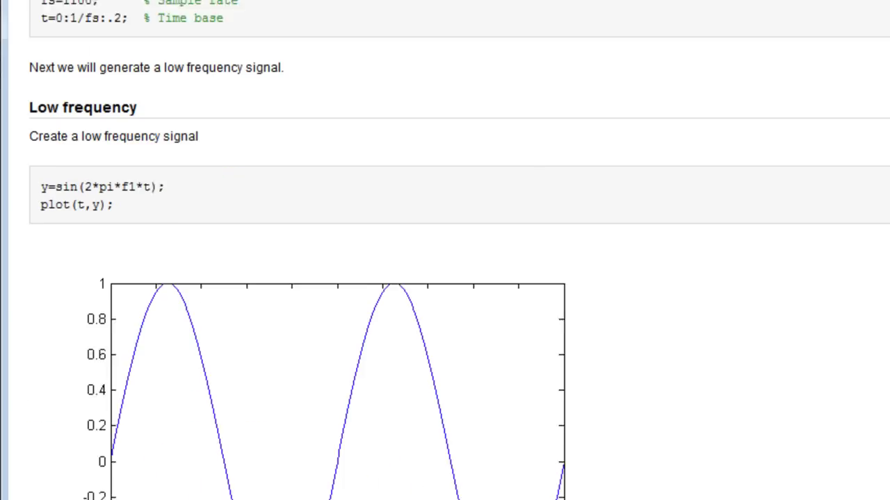
pyautogui.scroll(-5, 445, 250)
pyautogui.scroll(-5, 445, 251)
pyautogui.scroll(-5, 444, 250)
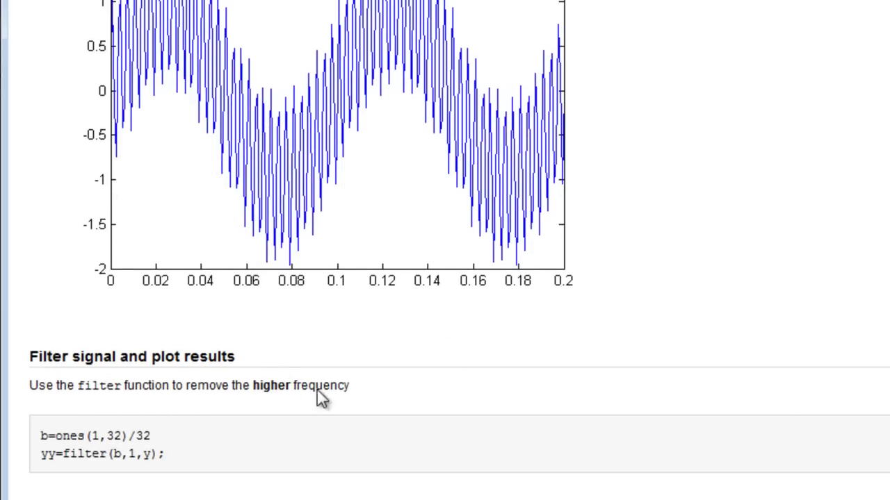
pyautogui.scroll(-7, 219, 167)
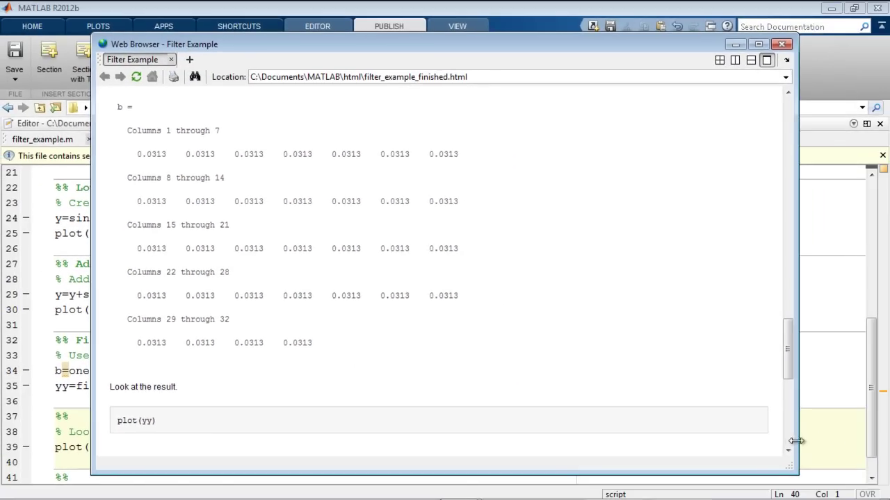
pyautogui.scroll(-5, 791, 437)
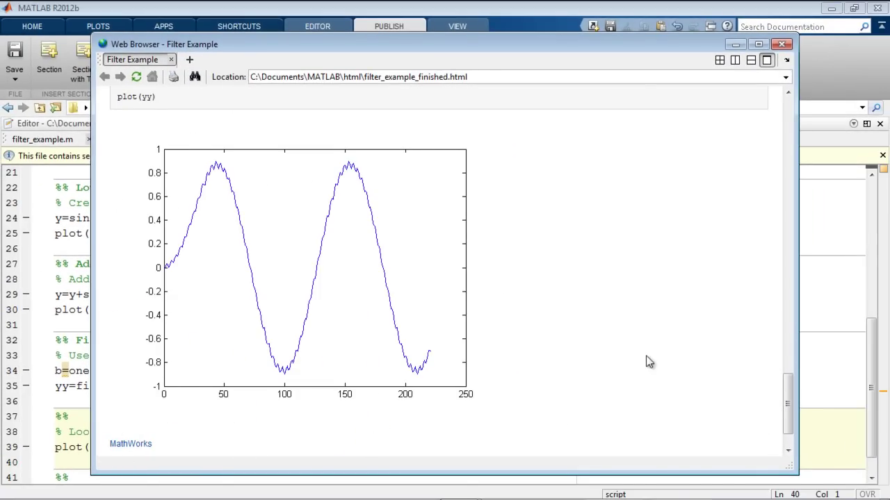
pyautogui.click(782, 44)
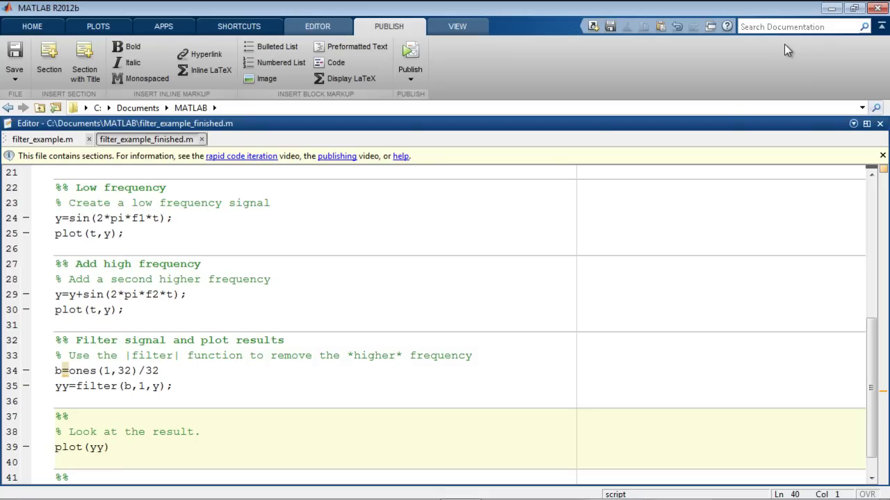
# Step: Restore the desktop layout, open plotresults.m, and select its example call on line 7
pyautogui.doubleClick(532, 124)
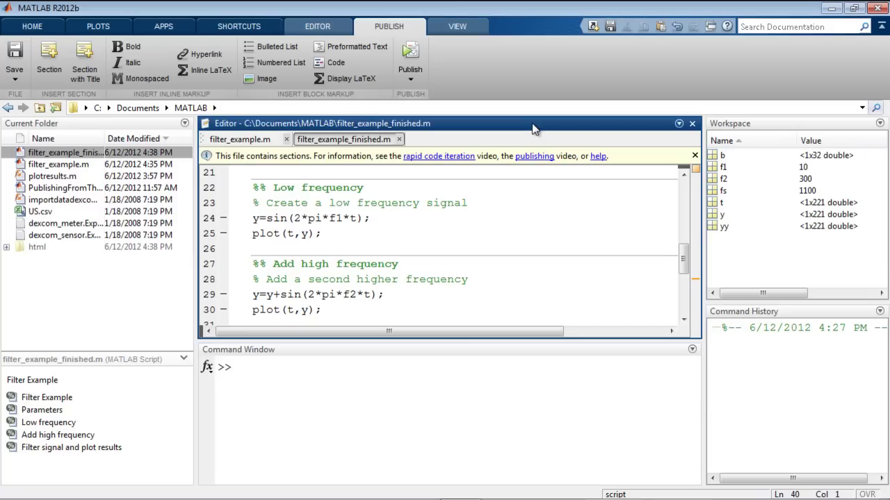
pyautogui.doubleClick(59, 177)
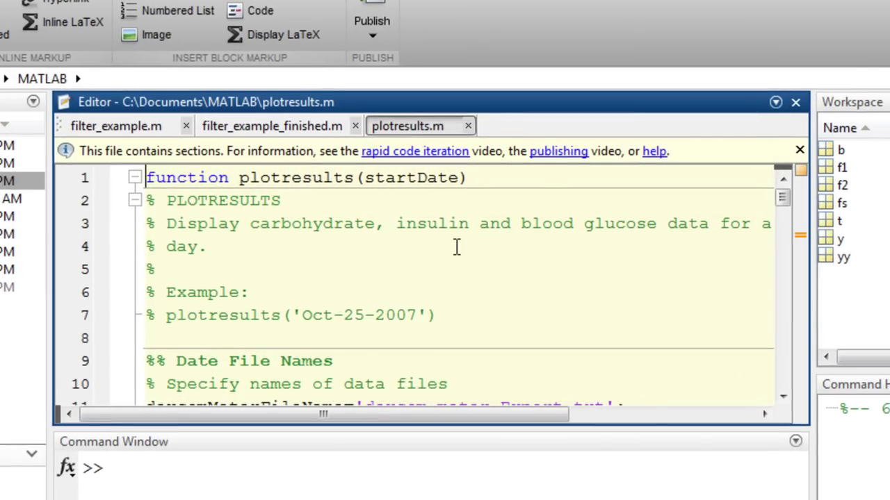
pyautogui.moveTo(445, 314); pyautogui.dragTo(167, 315)
pyautogui.hotkey('ctrl', 'c')
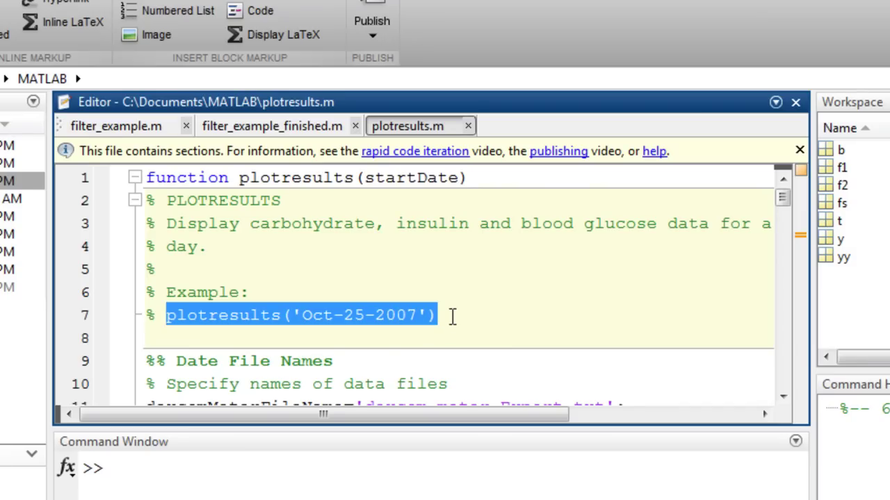
pyautogui.click(452, 316)
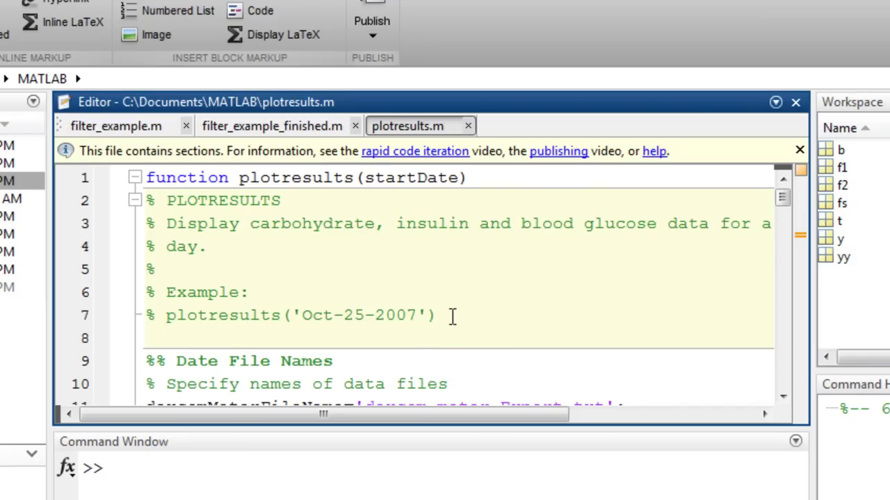
# Step: Run the pasted plotresults Oct-25-2007 example in the Command Window, then close the figure
pyautogui.click(474, 490)
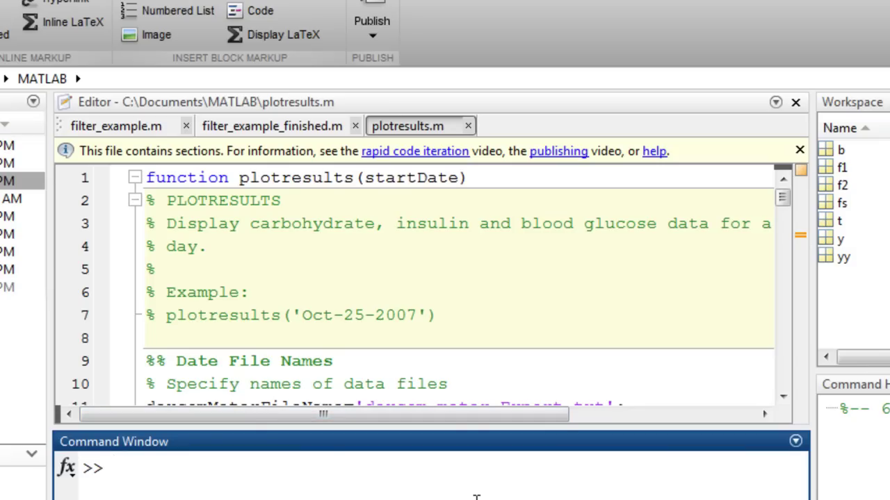
pyautogui.hotkey('ctrl', 'v')
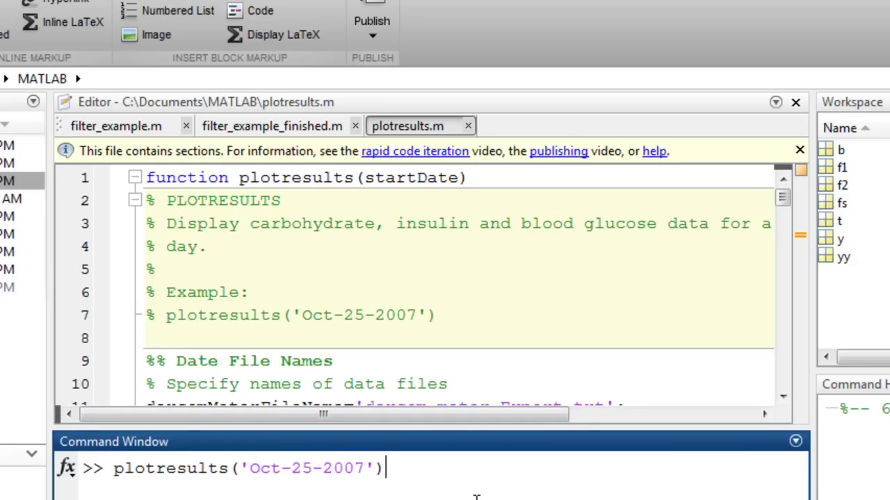
pyautogui.press('Return')
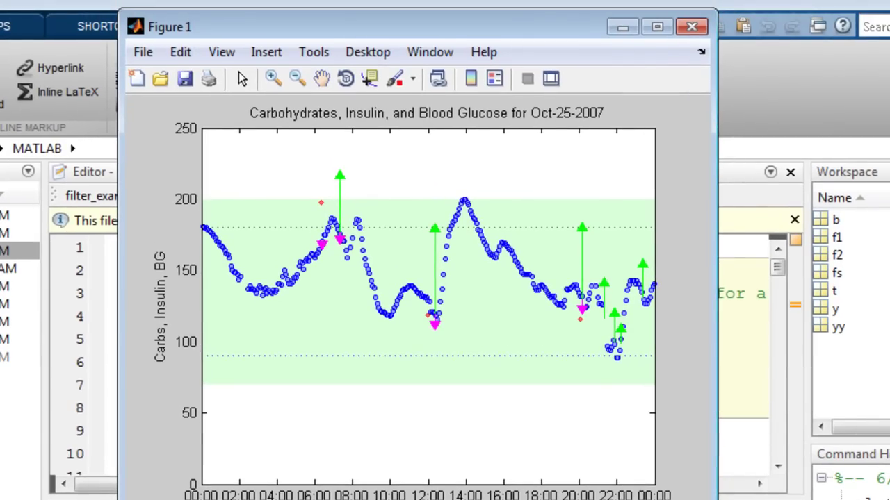
pyautogui.click(692, 26)
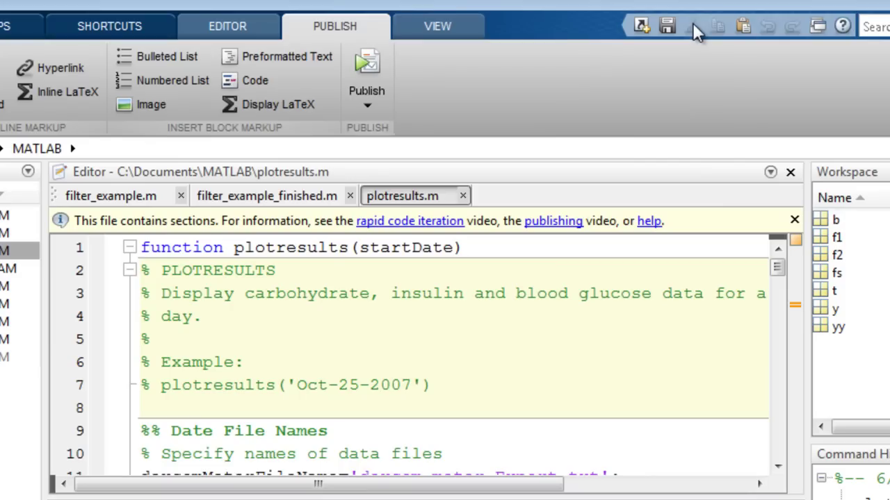
# Step: Set the publish expression to plotresults('Oct-25-2007') and the output format to doc
pyautogui.click(368, 105)
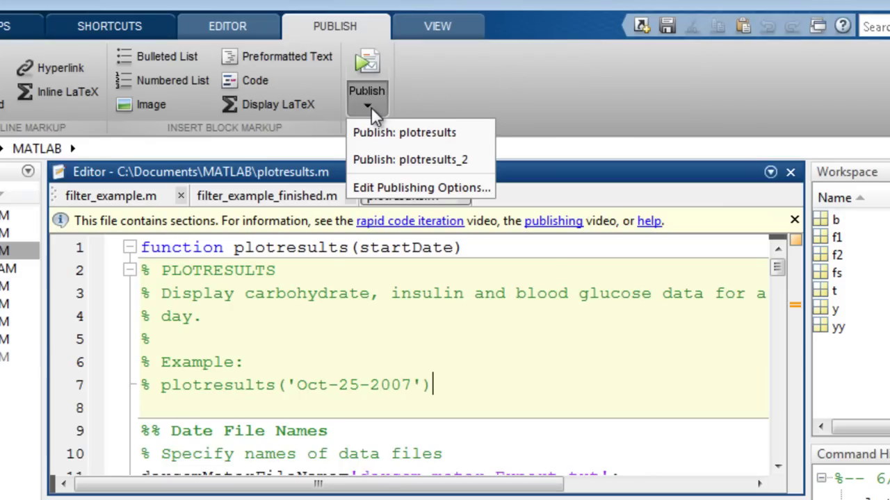
pyautogui.click(380, 185)
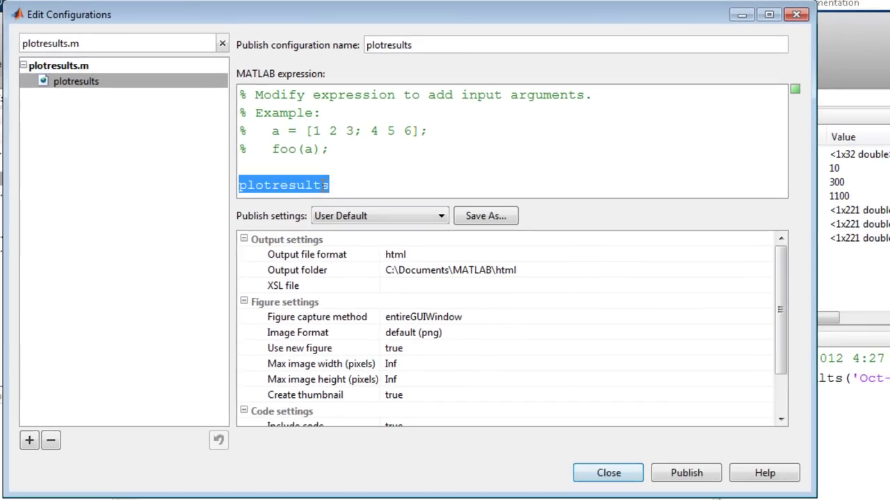
pyautogui.click(326, 185)
pyautogui.write("('Oct-25-2007')")
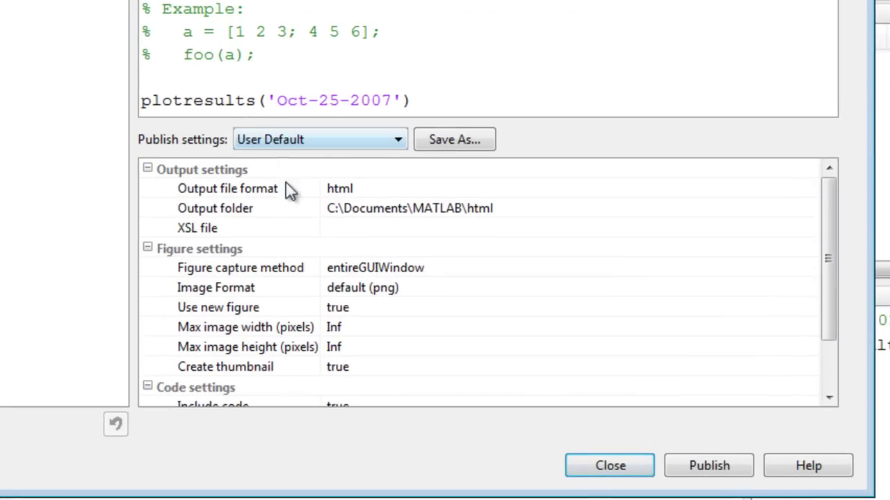
pyautogui.click(390, 187)
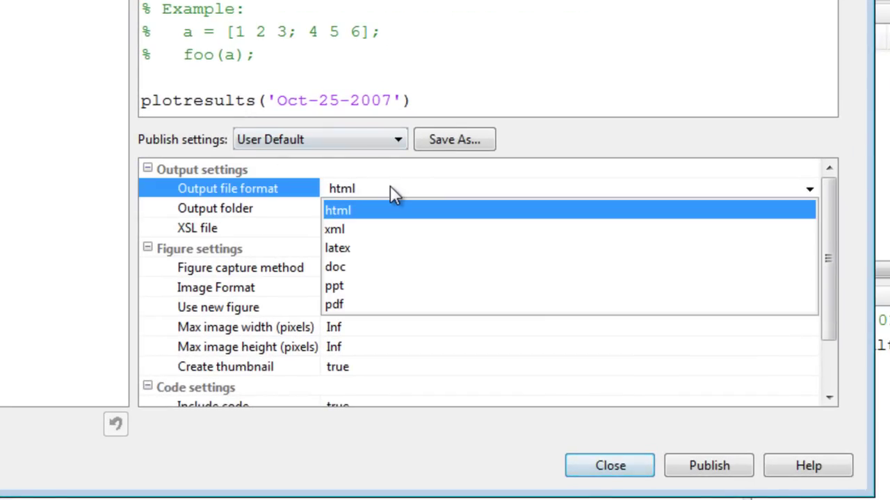
pyautogui.click(390, 267)
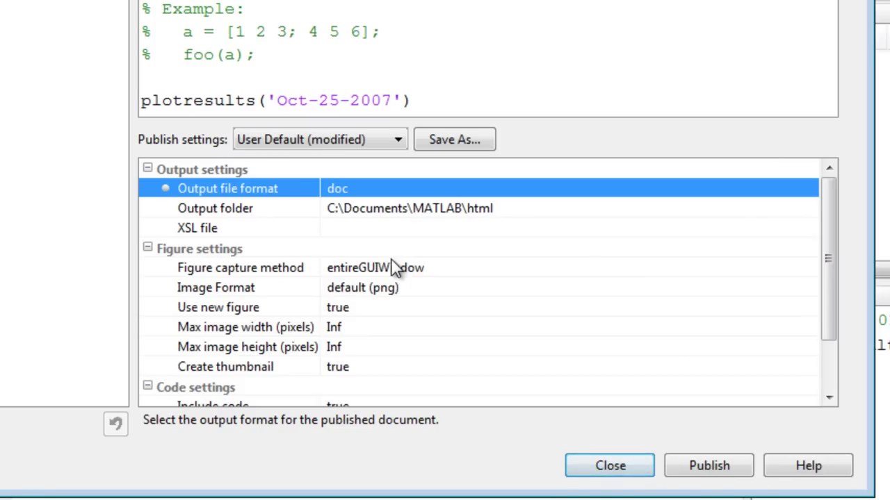
# Step: Keep code included, close the configuration settings, and publish plotresults to Word
pyautogui.click(827, 359)
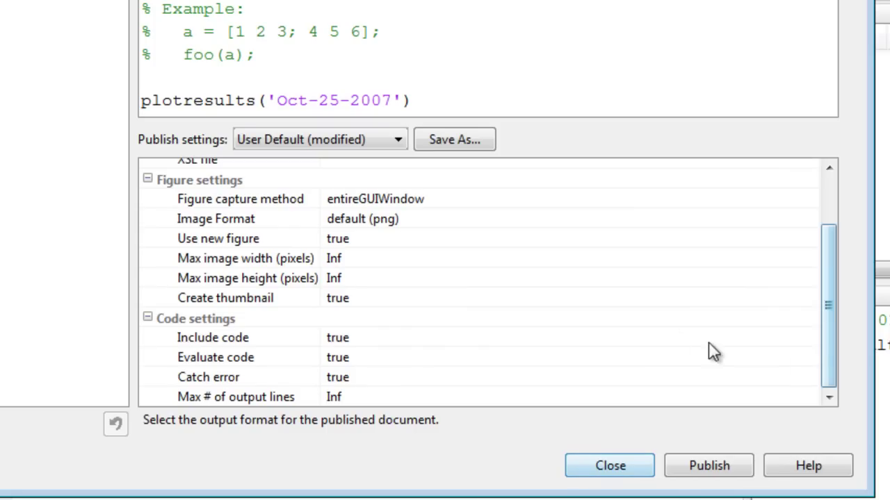
pyautogui.click(442, 342)
pyautogui.click(441, 343)
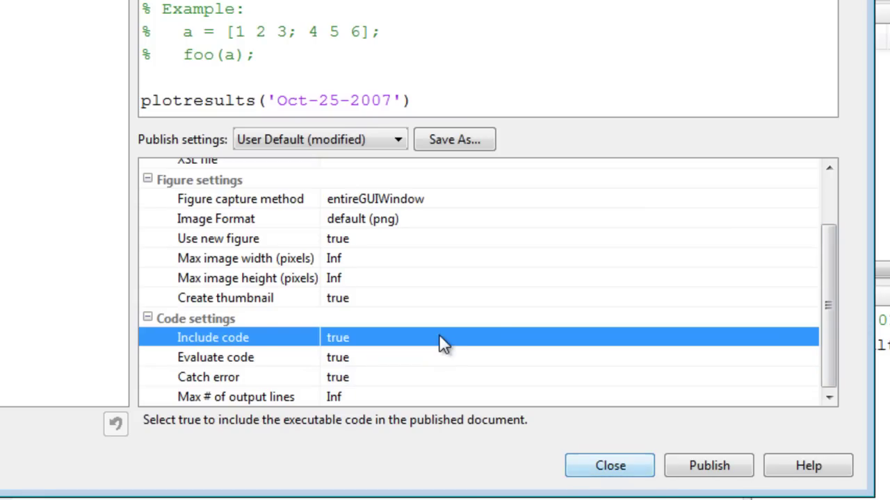
pyautogui.click(443, 359)
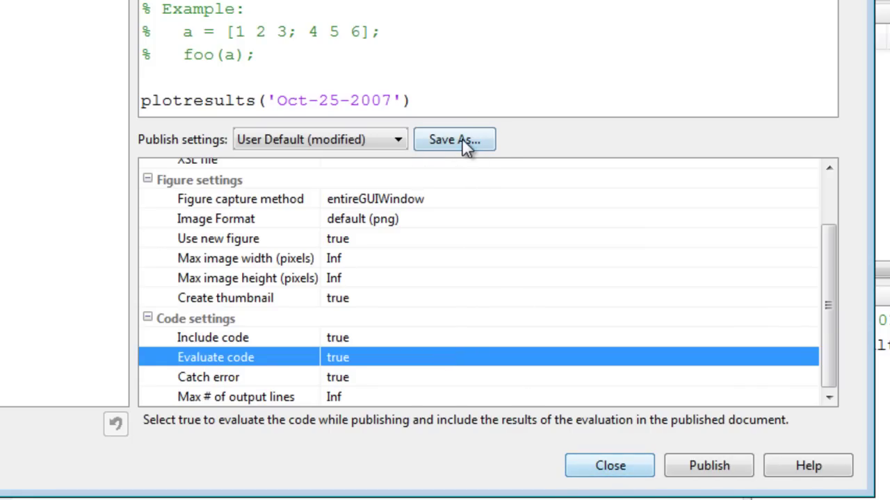
pyautogui.click(595, 467)
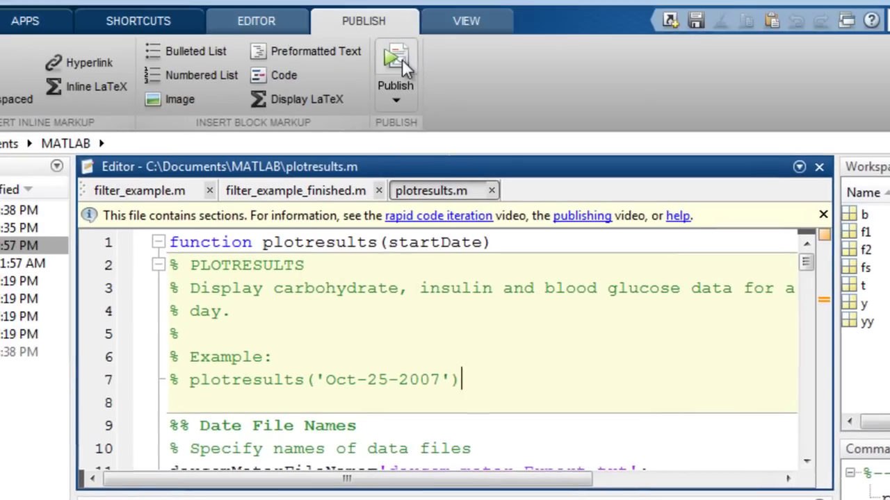
pyautogui.click(409, 78)
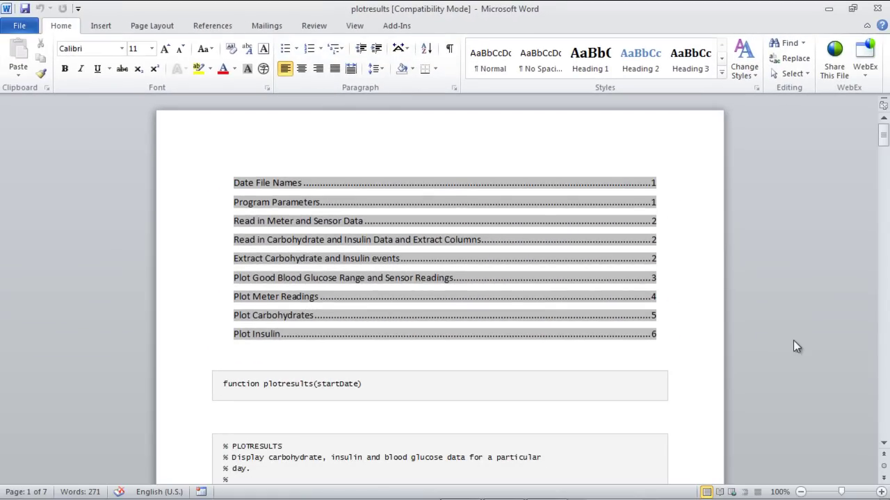
# Step: Scroll the Word report from its contents list to the blood-glucose plot, then close Word
pyautogui.scroll(-5, 883, 380)
pyautogui.scroll(-5, 883, 379)
pyautogui.scroll(-5, 884, 379)
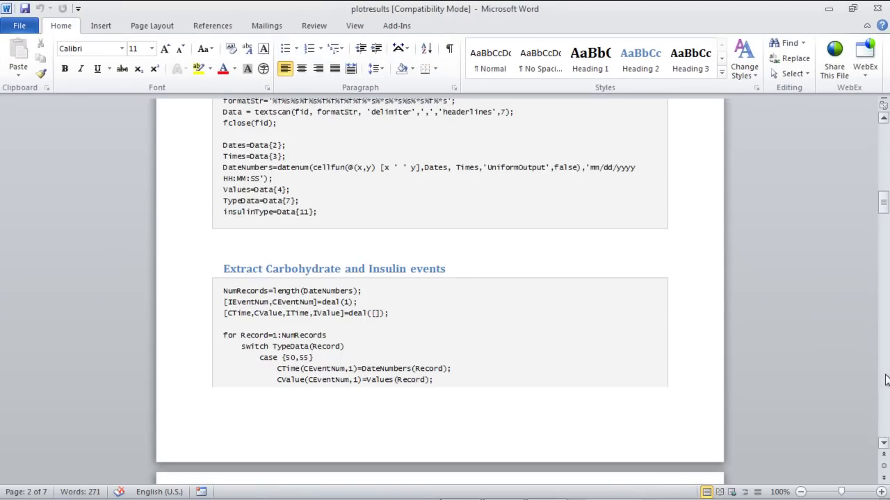
pyautogui.scroll(-5, 885, 379)
pyautogui.scroll(-9, 885, 380)
pyautogui.scroll(-10, 886, 379)
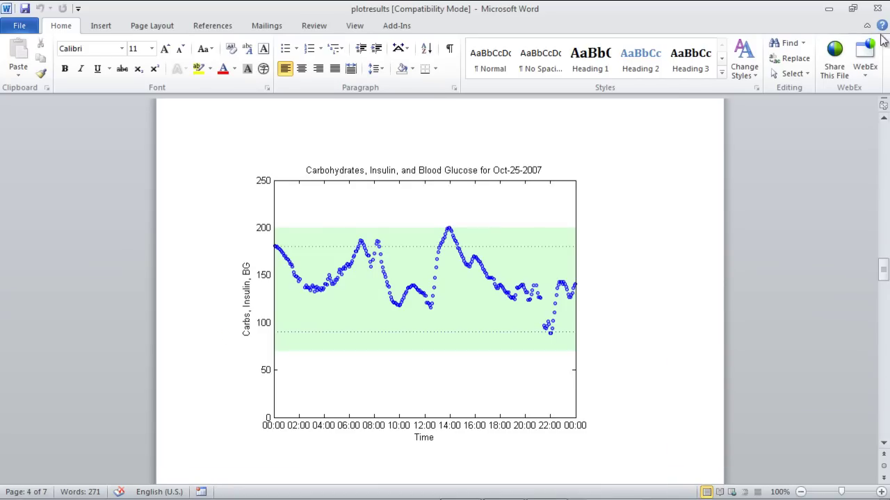
pyautogui.click(877, 8)
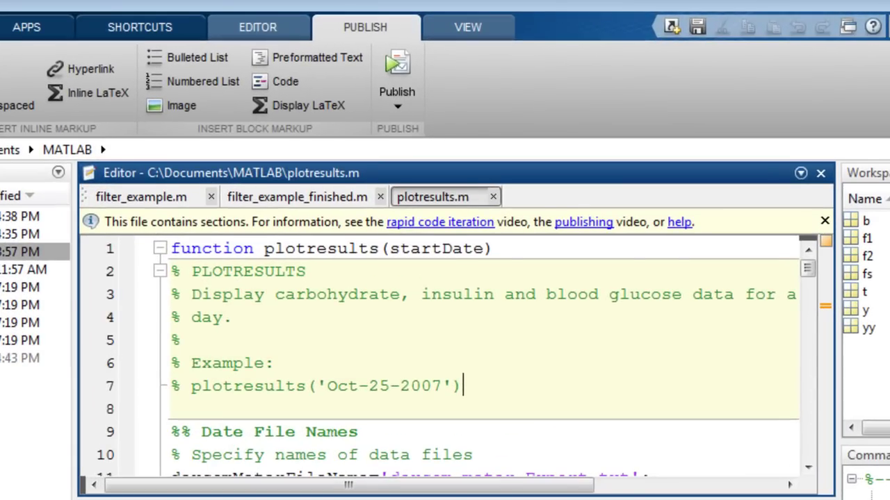
# Step: Copy help comment lines 2–7 and add a %% section marker line at the file top
pyautogui.moveTo(515, 386)
pyautogui.mouseDown()
pyautogui.moveTo(170, 291)
pyautogui.moveTo(170, 268)
pyautogui.mouseUp()
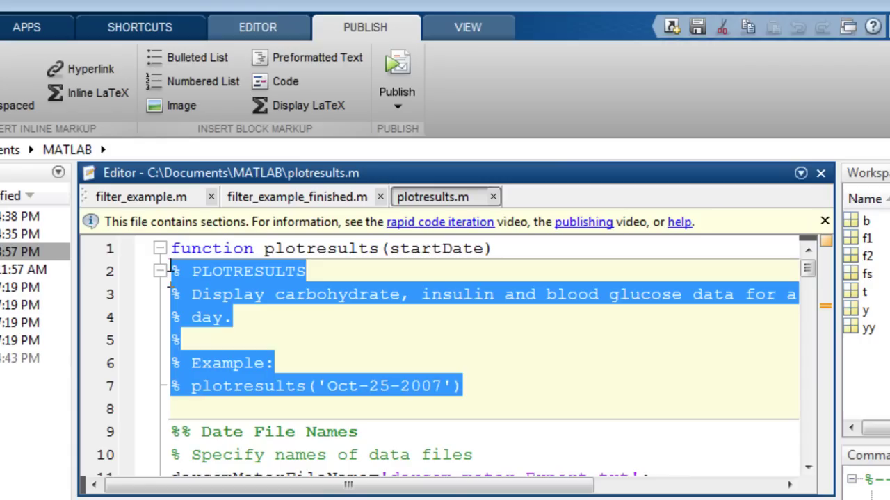
pyautogui.hotkey('ctrl', 'c')
pyautogui.press('Up')
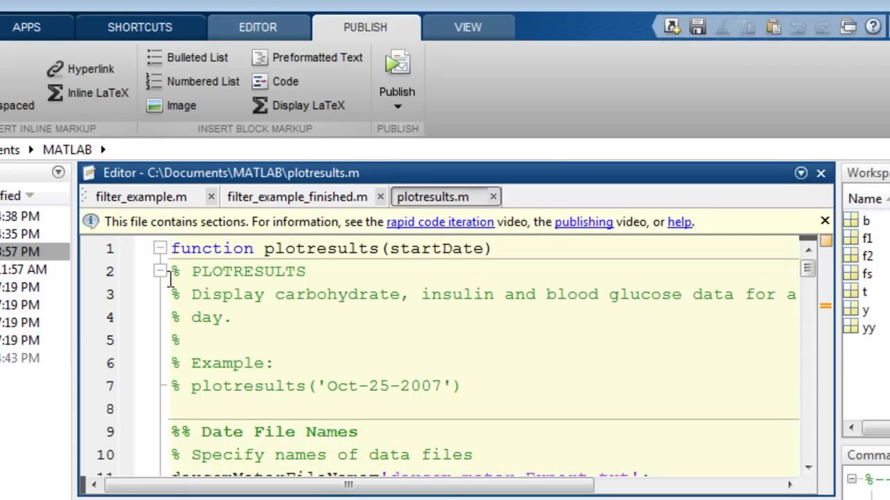
pyautogui.write('%%')
pyautogui.press('Return')
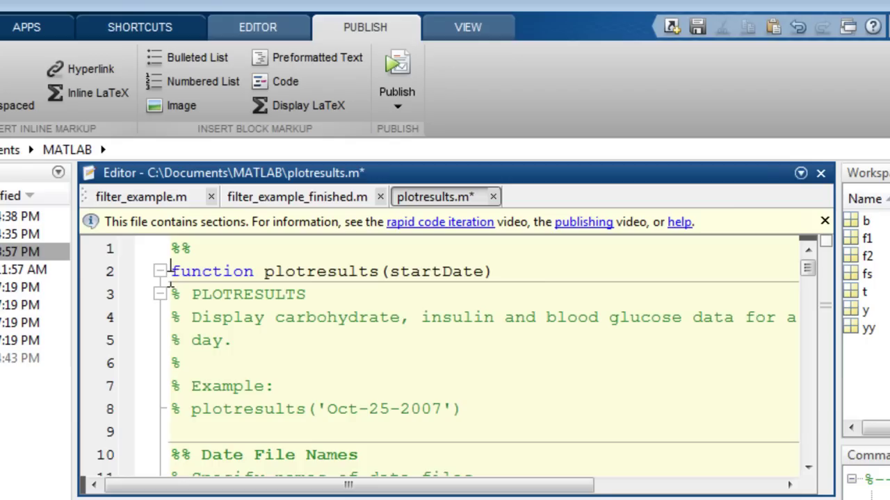
# Step: Paste the help comments there, make line 1 '%% PLOTRESULTS', and republish to Word
pyautogui.press('Up')
pyautogui.hotkey('ctrl', 'v')
pyautogui.press('Return')
pyautogui.press('Up')
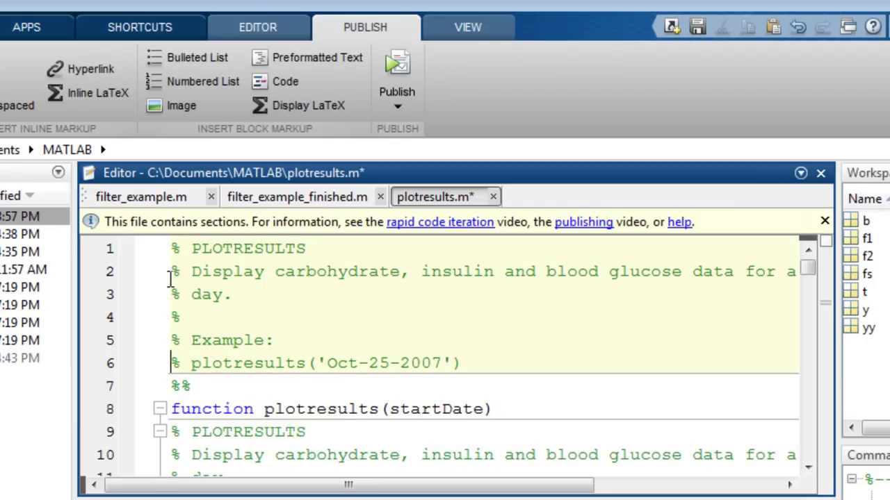
pyautogui.press('Up')
pyautogui.press('Up')
pyautogui.press('Up')
pyautogui.press('Up')
pyautogui.write('%')
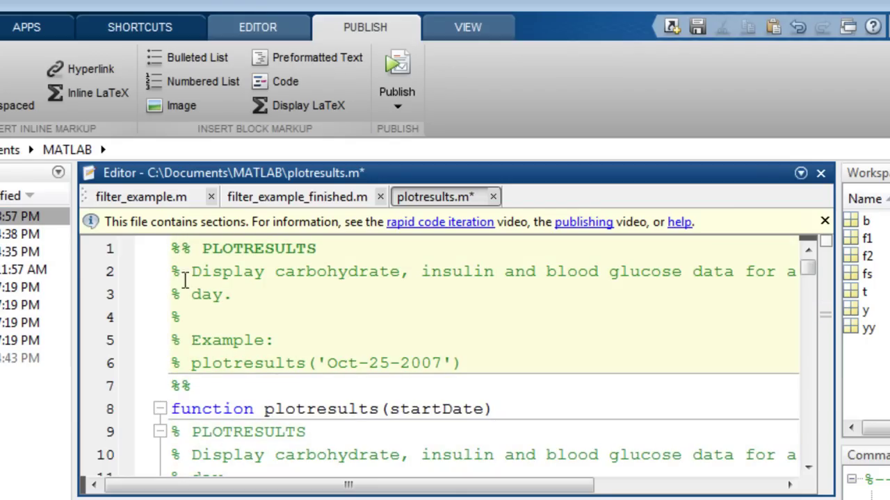
pyautogui.click(397, 66)
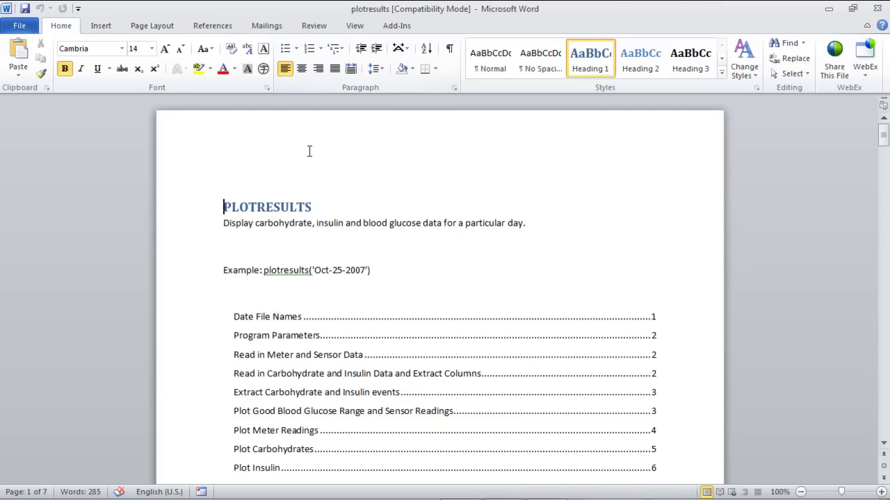
# Step: Close the republished Word report after reviewing its PLOTRESULTS title page
pyautogui.click(877, 8)
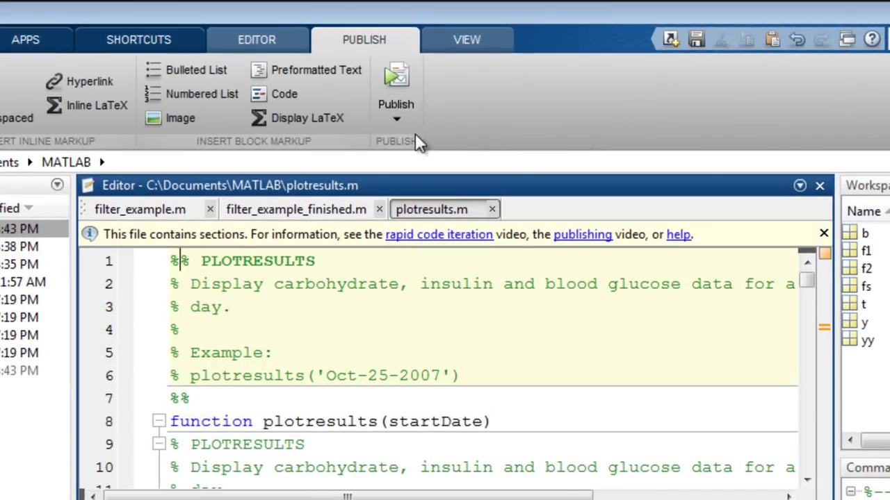
# Step: Create the plotresults_2 publish configuration with default HTML settings and confirm it appears in the Publish list
pyautogui.click(402, 120)
pyautogui.click(410, 177)
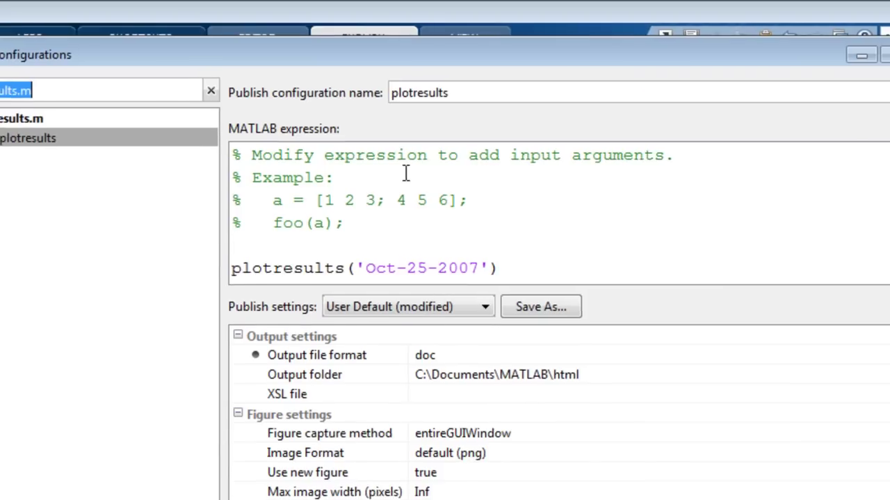
pyautogui.click(35, 446)
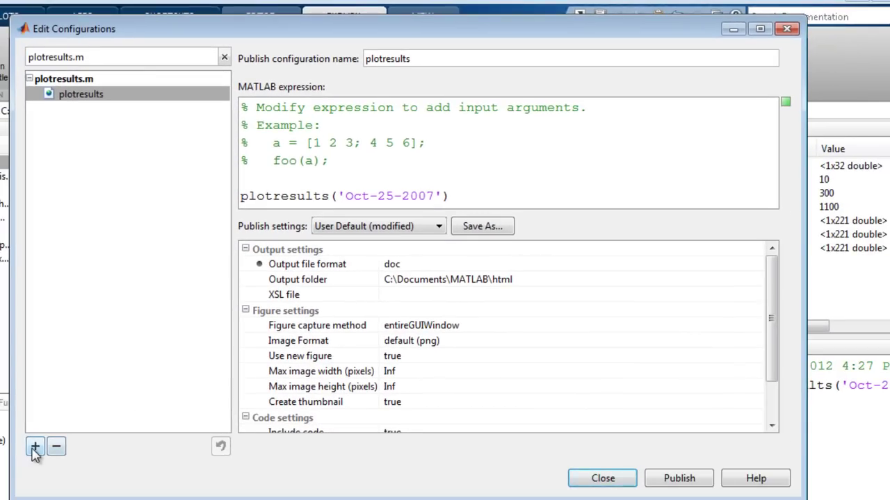
pyautogui.doubleClick(302, 196)
pyautogui.click(359, 192)
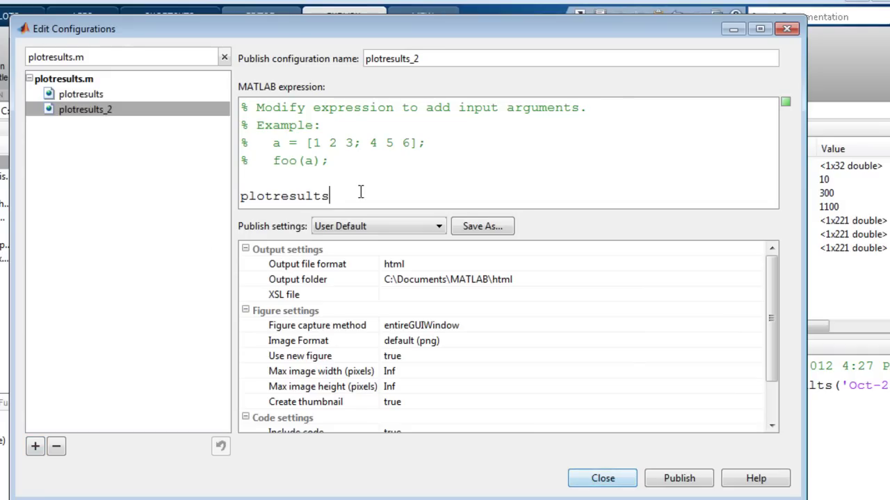
pyautogui.click(785, 29)
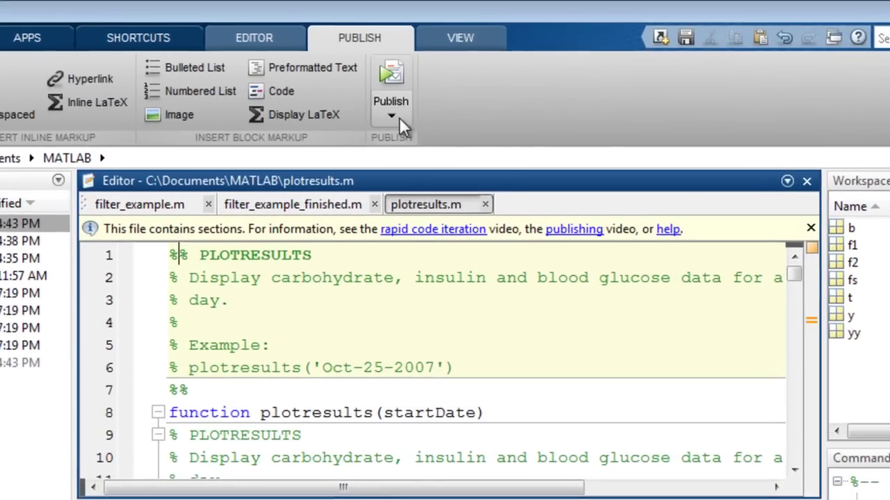
pyautogui.click(372, 77)
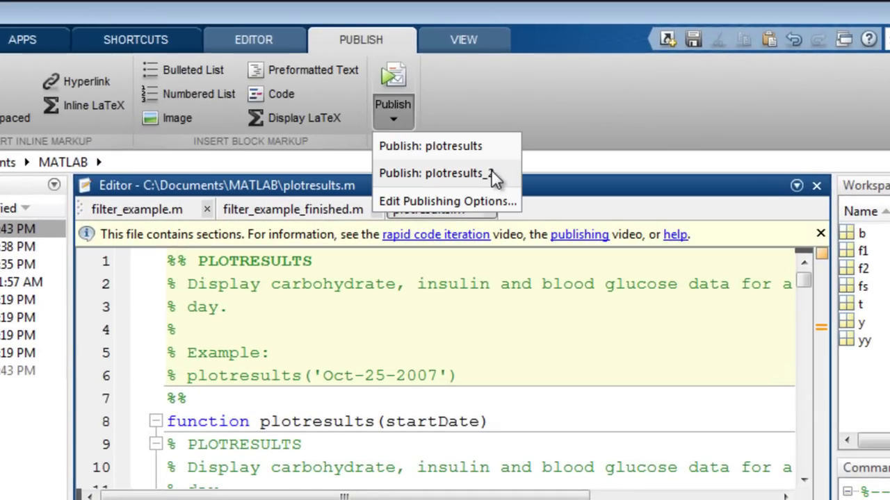
pyautogui.click(601, 120)
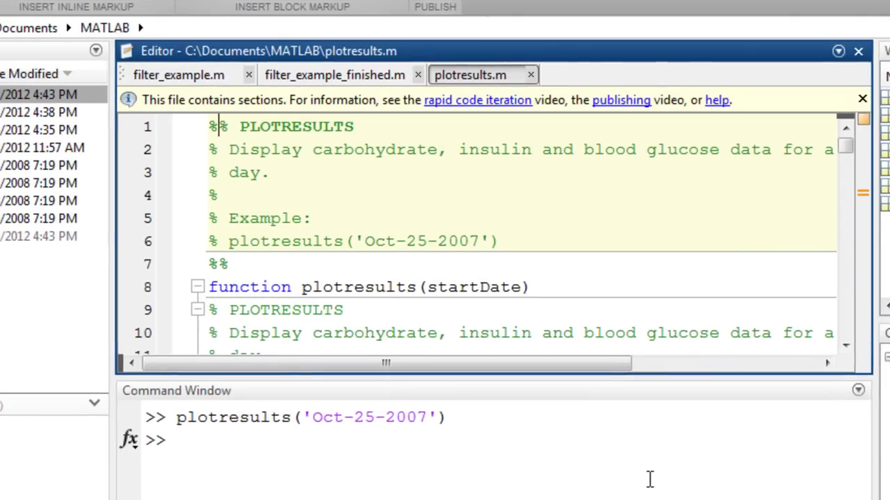
# Step: Type publish at the command prompt and show its F1 reference help, scrolled to the Description
pyautogui.click(650, 479)
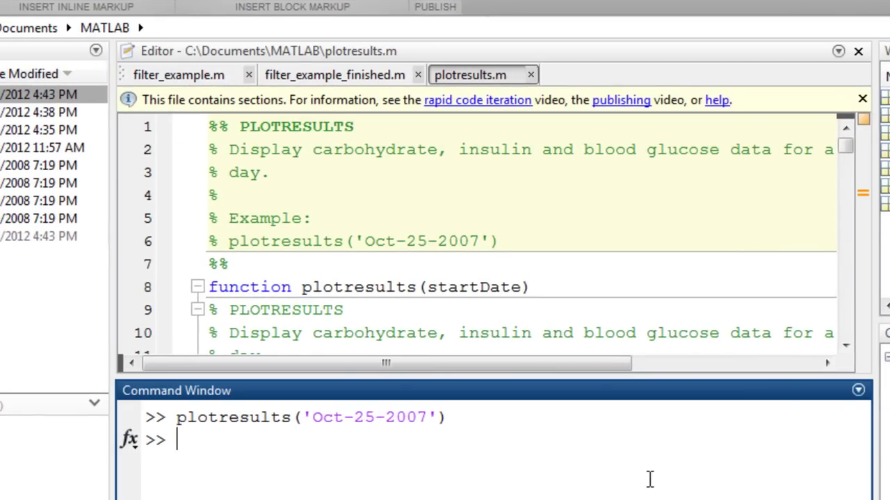
pyautogui.write('publi')
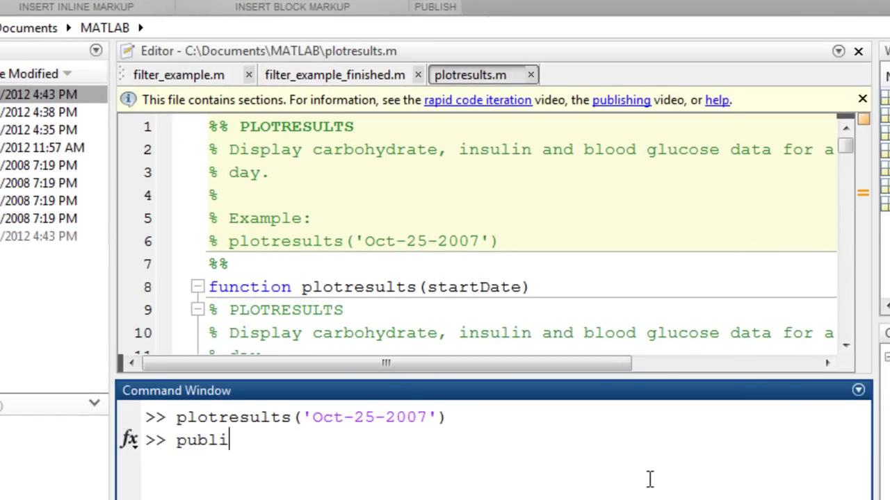
pyautogui.write('sh')
pyautogui.press('F1')
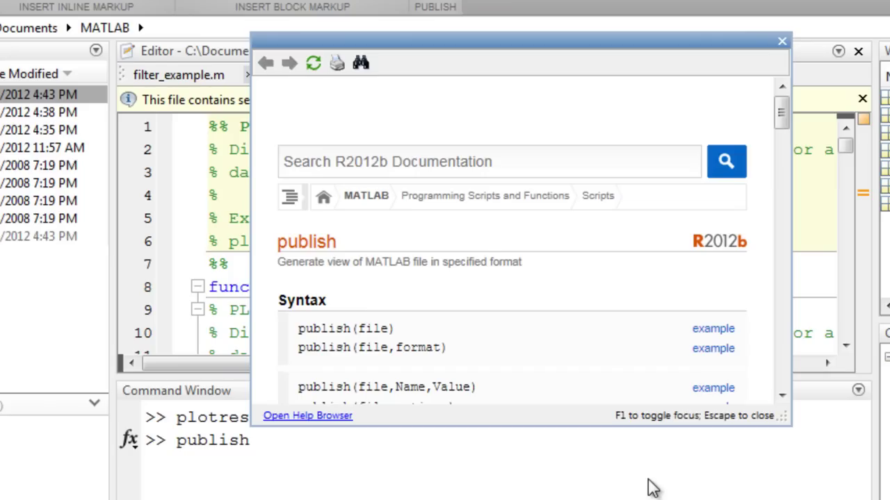
pyautogui.click(780, 344)
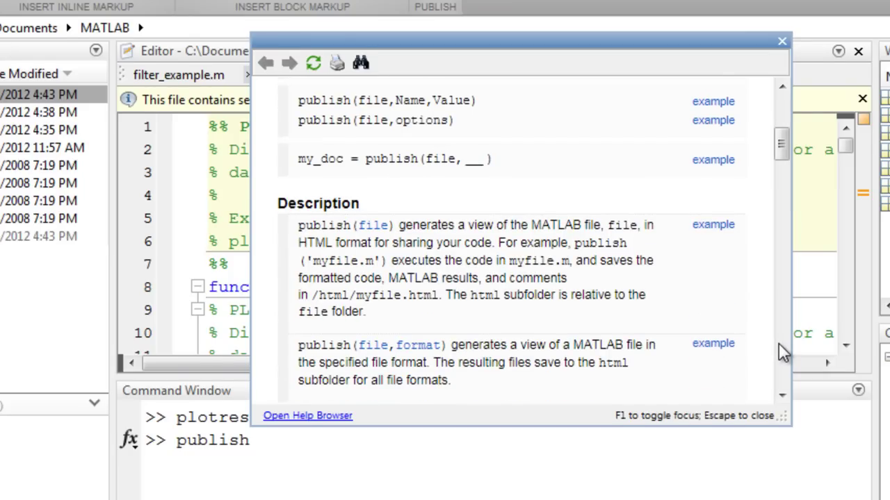